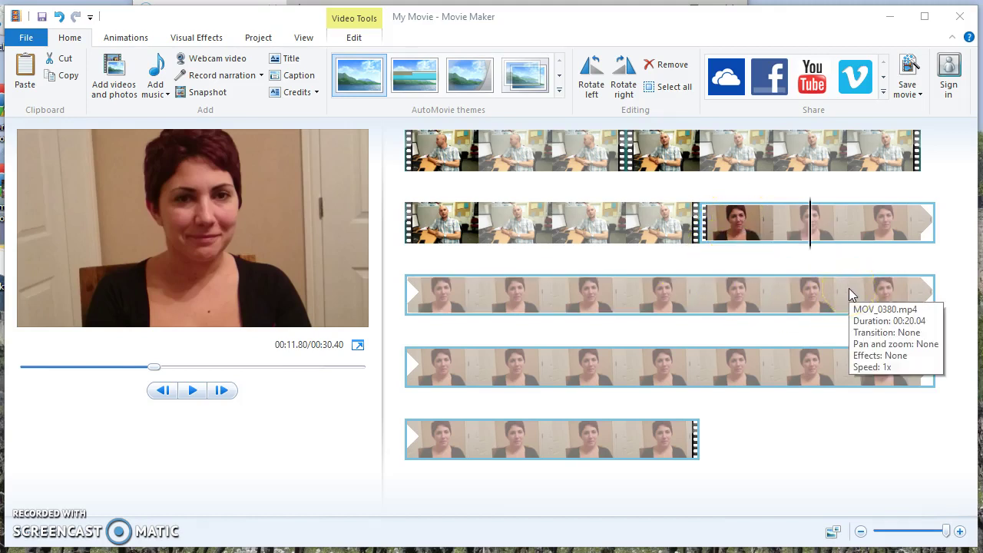
Step: Split the woman's MOV_0380 clip at the playhead and delete the short piece
click(817, 312)
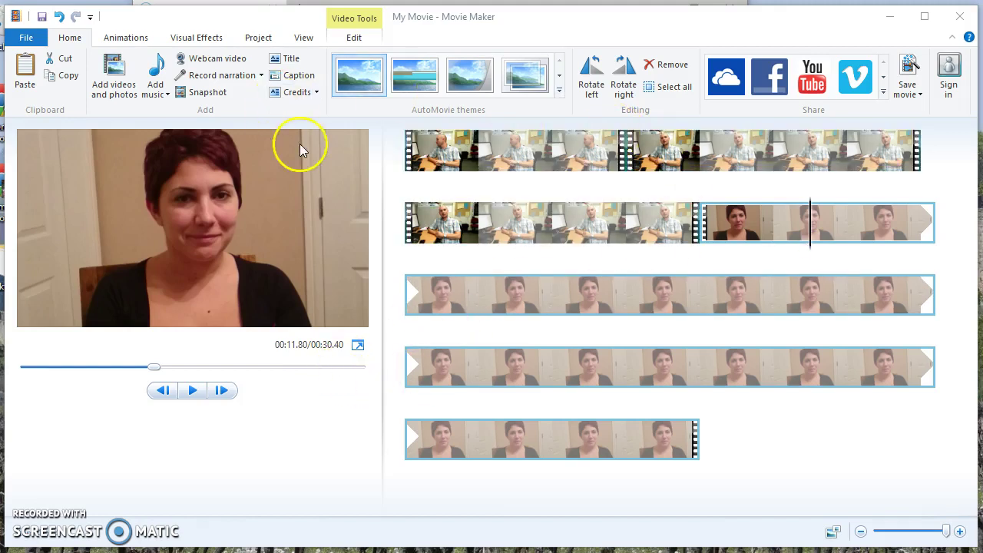
click(355, 39)
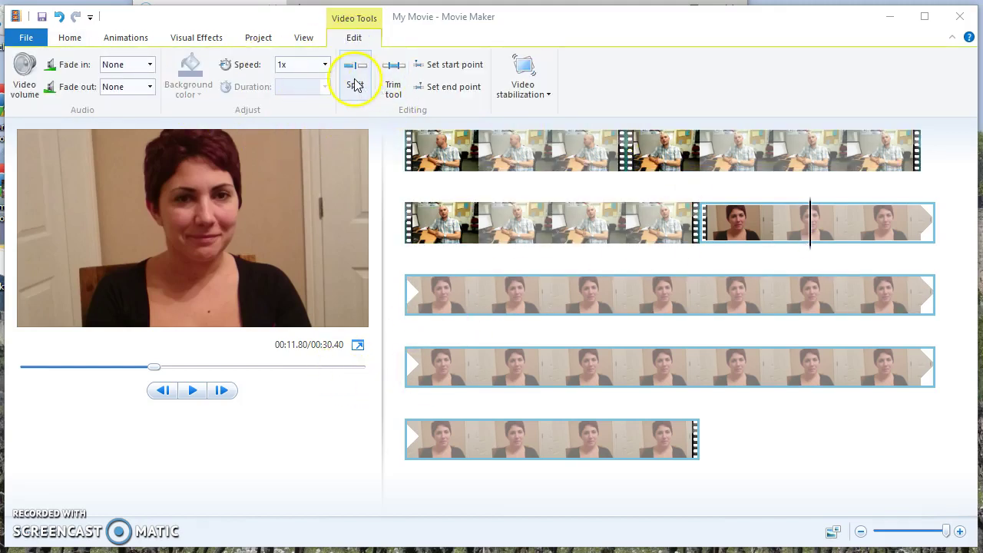
click(353, 80)
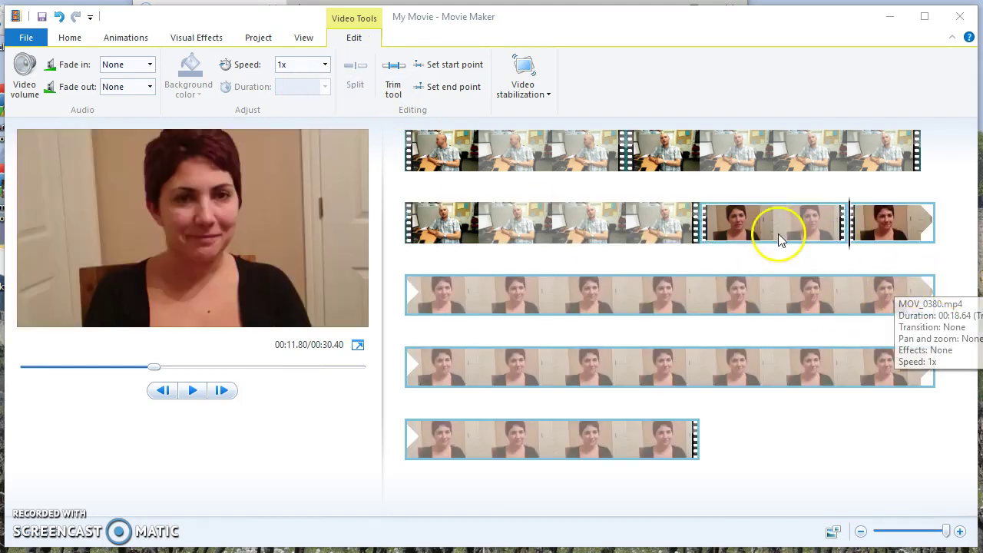
click(766, 230)
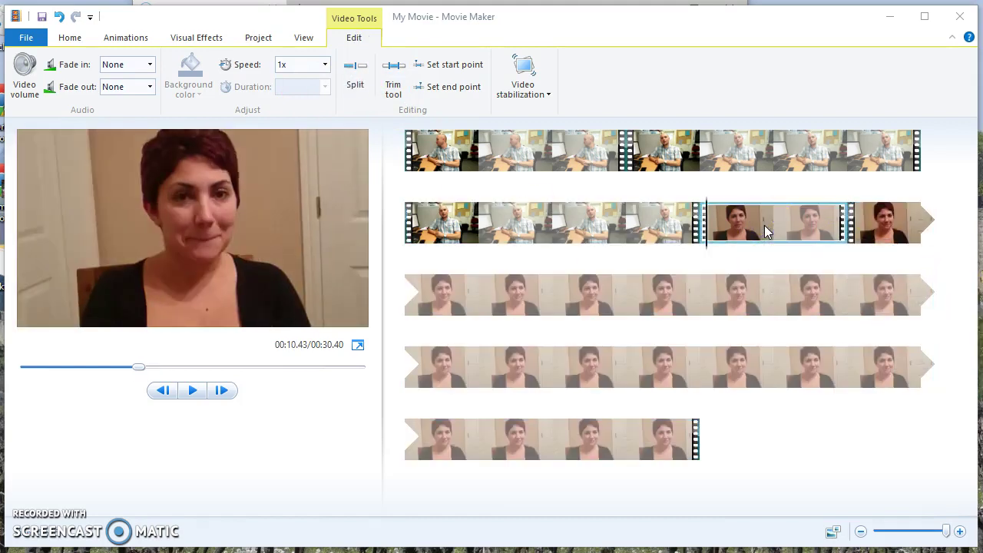
key(Delete)
Step: Restore the removed short clip and split the long row-3 clip at a new point
drag(708, 251, 670, 339)
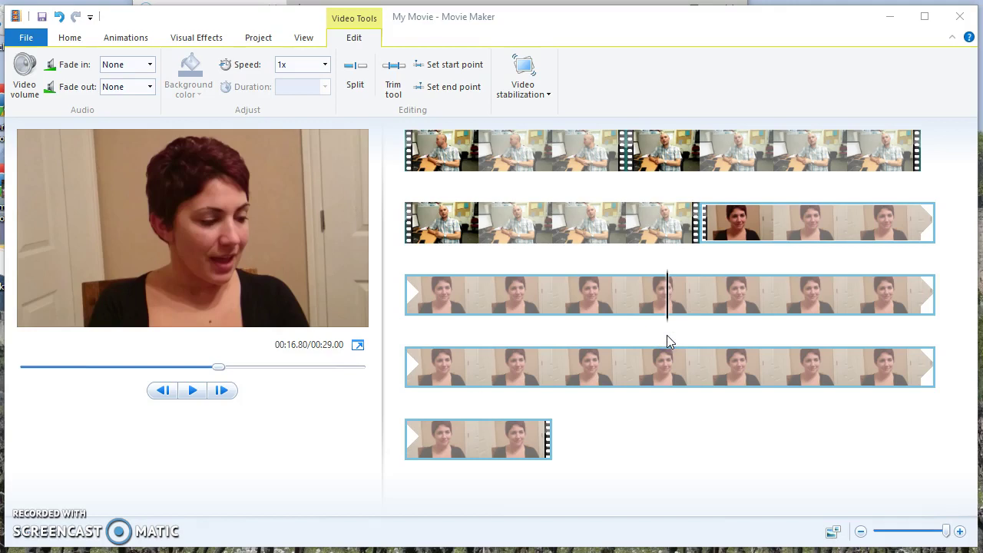
key(ctrl+v)
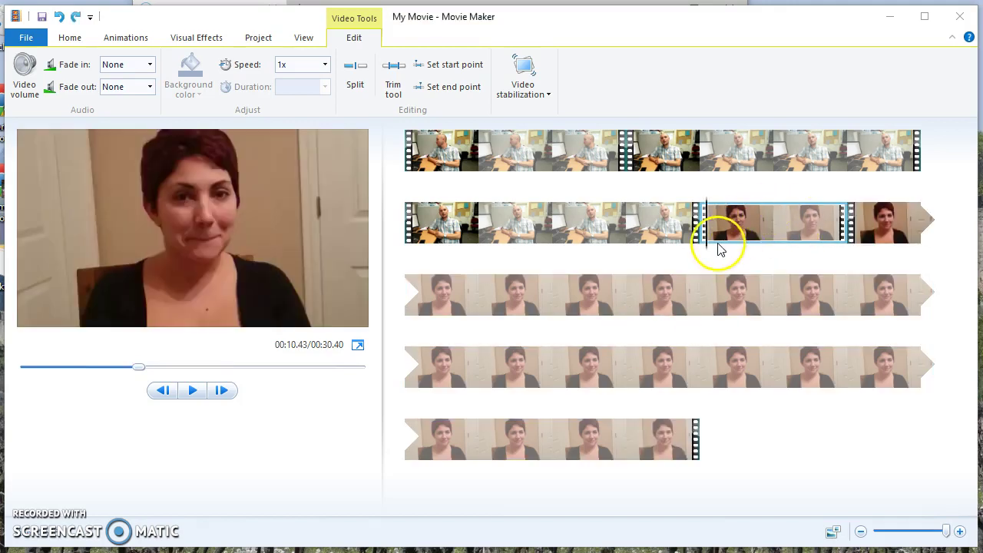
drag(659, 311, 716, 328)
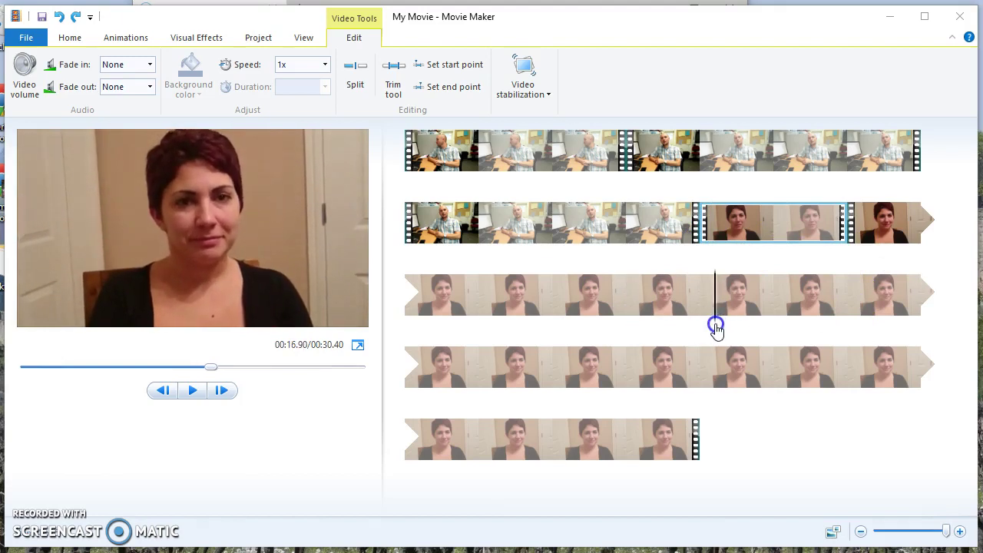
click(710, 329)
click(354, 76)
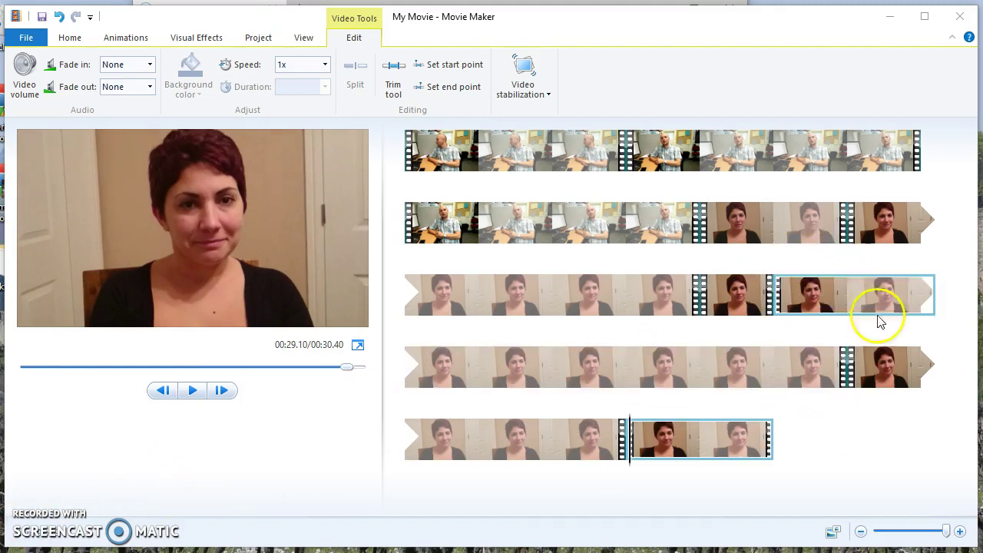
Step: Delete the short woman clips in rows 2 and 3, then preview from row 4
click(782, 223)
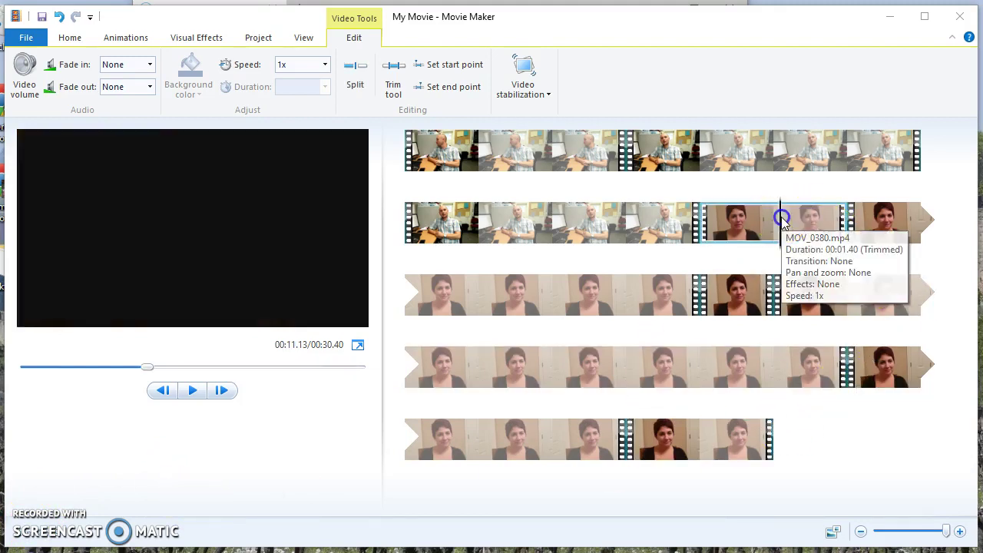
key(Delete)
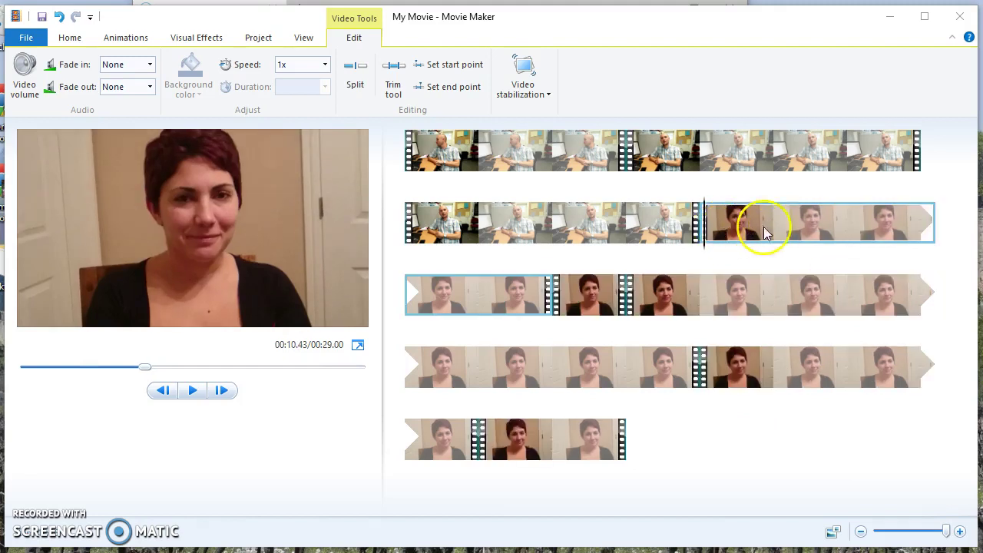
click(594, 295)
key(Delete)
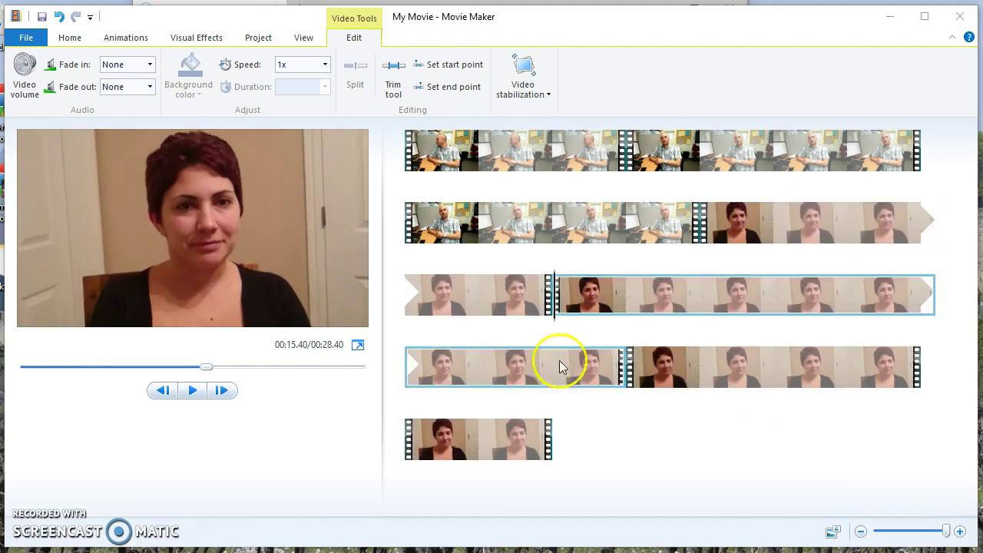
click(659, 374)
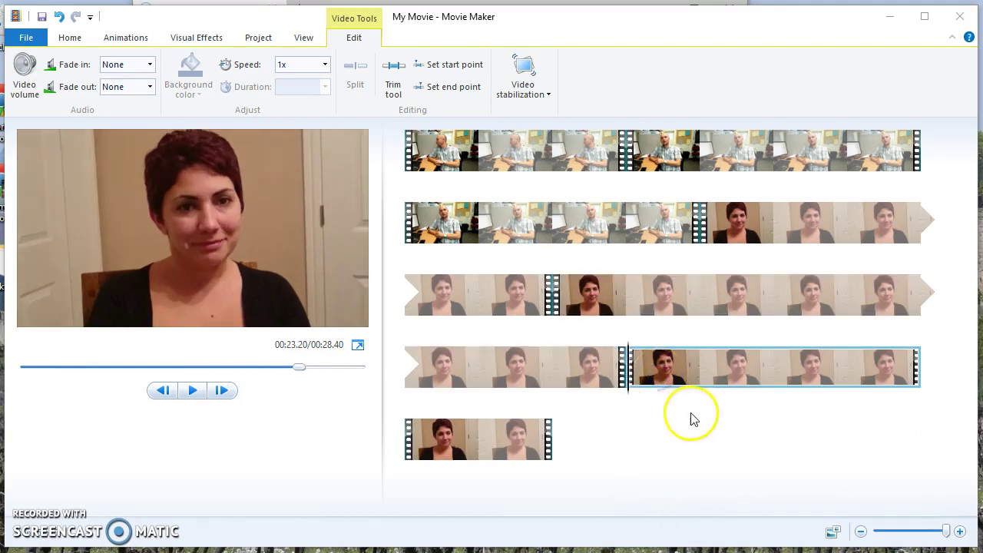
click(192, 391)
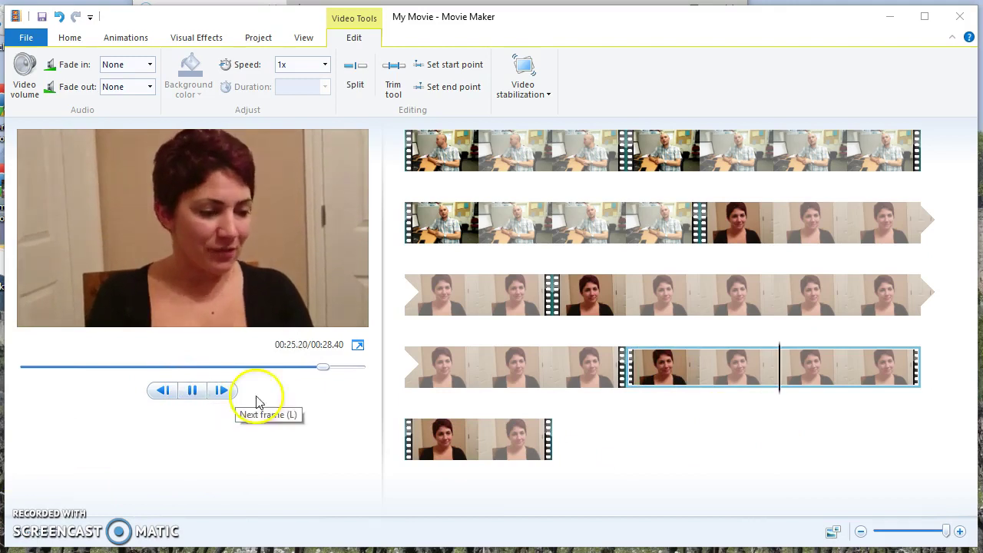
Step: Delete the short row-5 clip and replay the movie, now 00:27.07 long
click(495, 447)
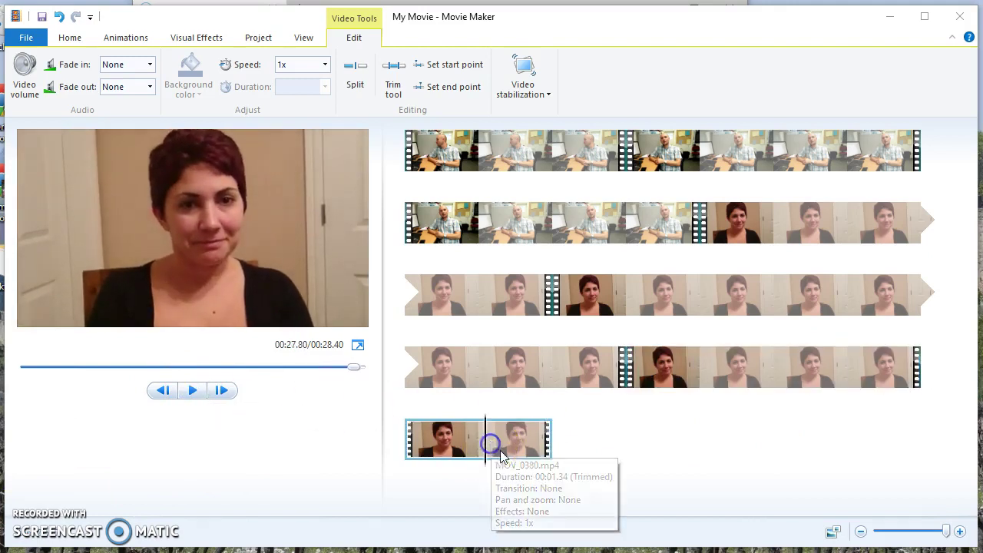
key(Delete)
click(481, 292)
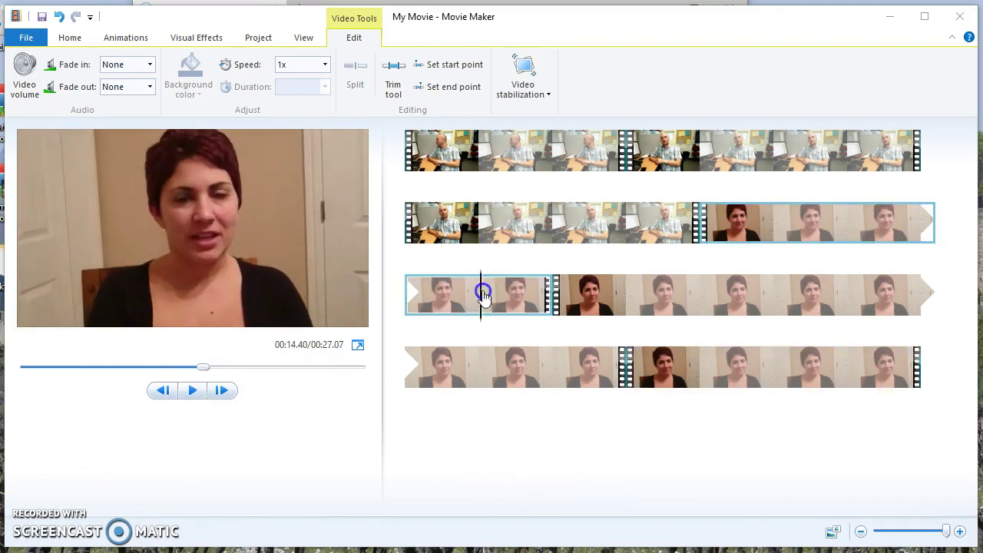
click(193, 391)
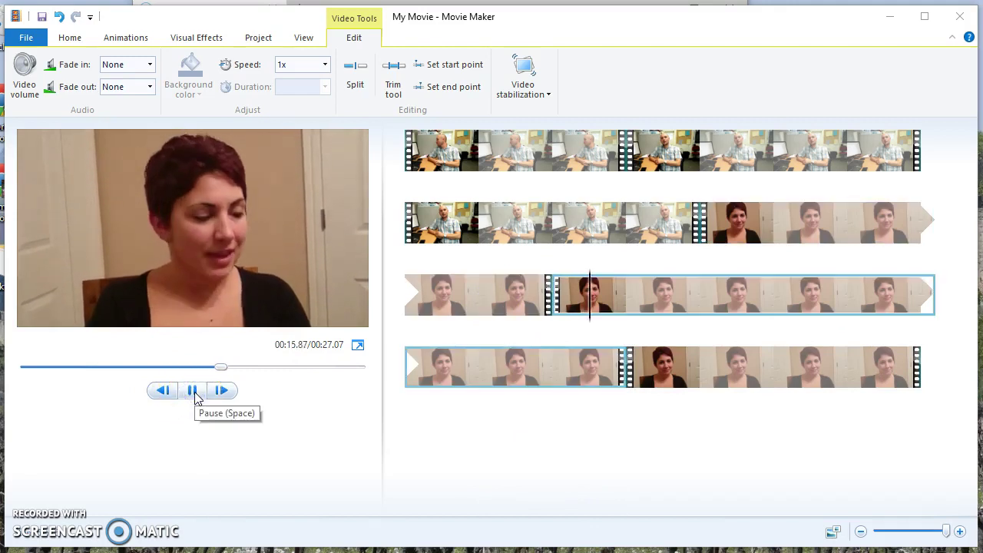
click(207, 393)
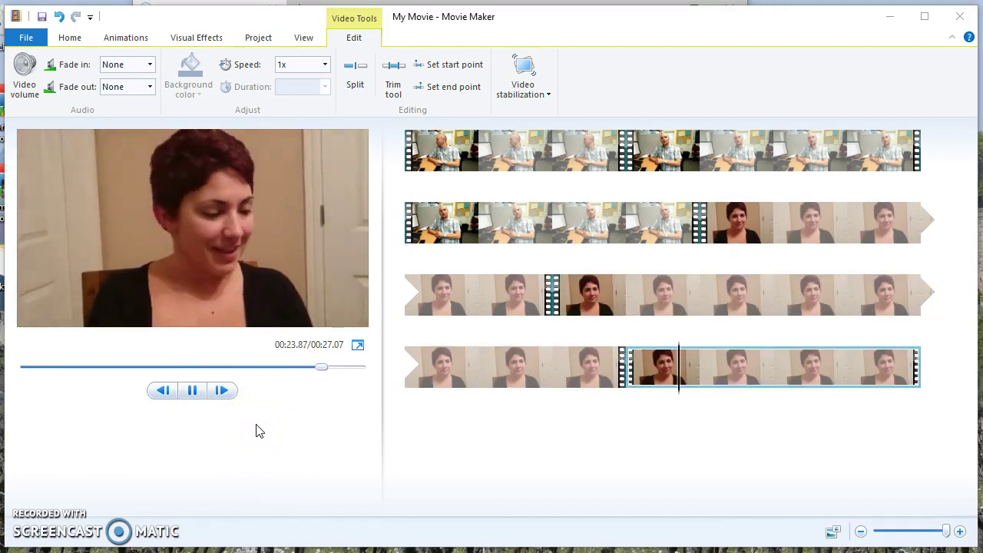
click(198, 393)
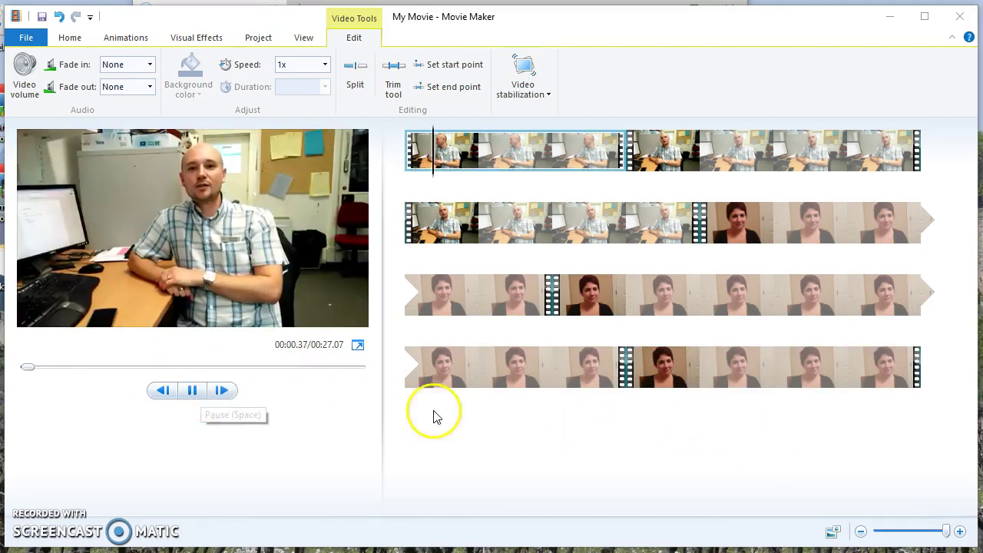
Step: Move two woman clips to follow the man's question clips in rows 1 and 3
click(166, 391)
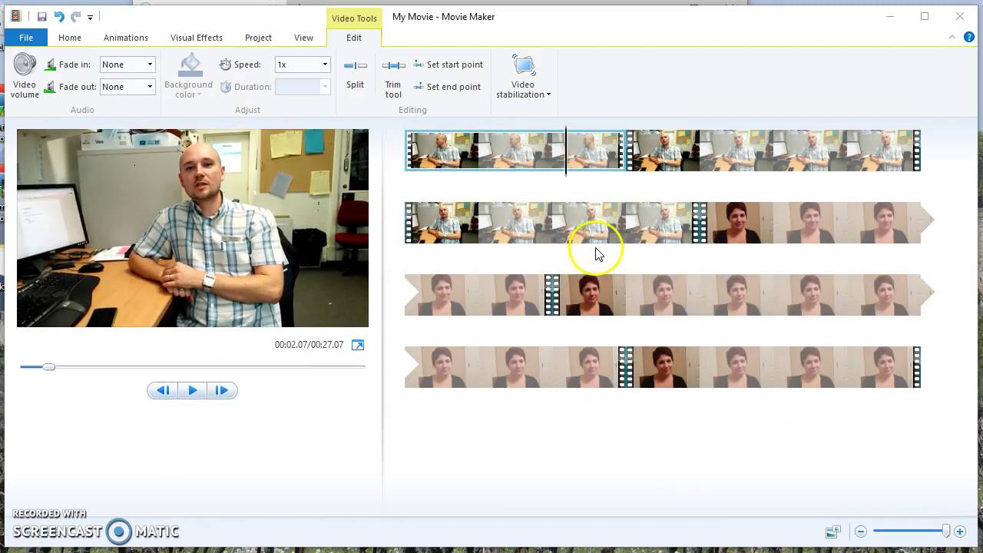
drag(776, 229, 631, 173)
click(525, 146)
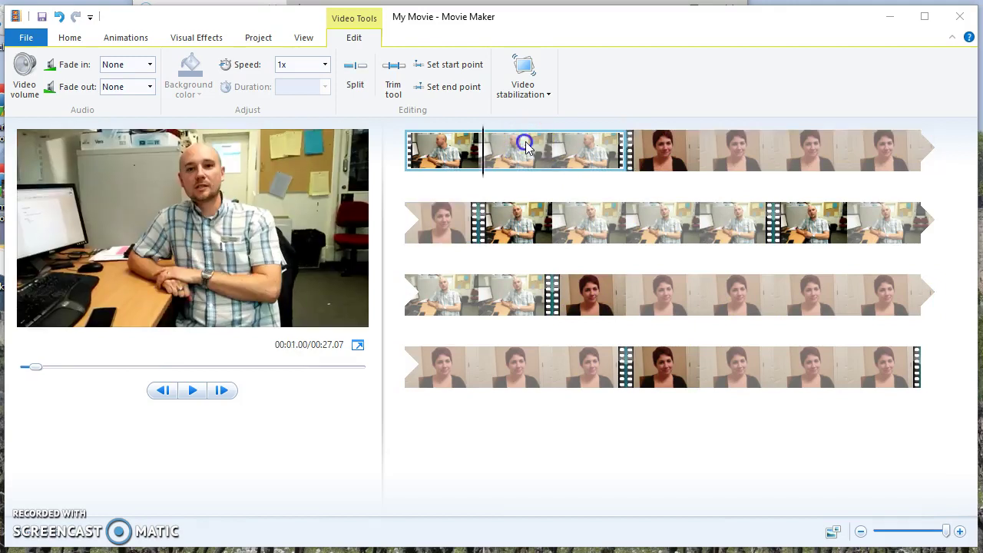
click(702, 149)
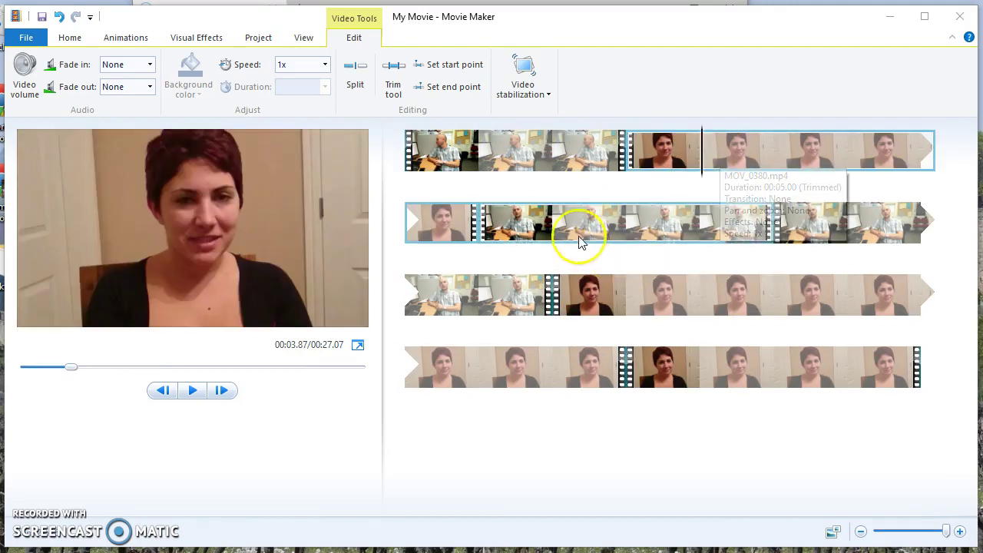
drag(627, 312, 775, 246)
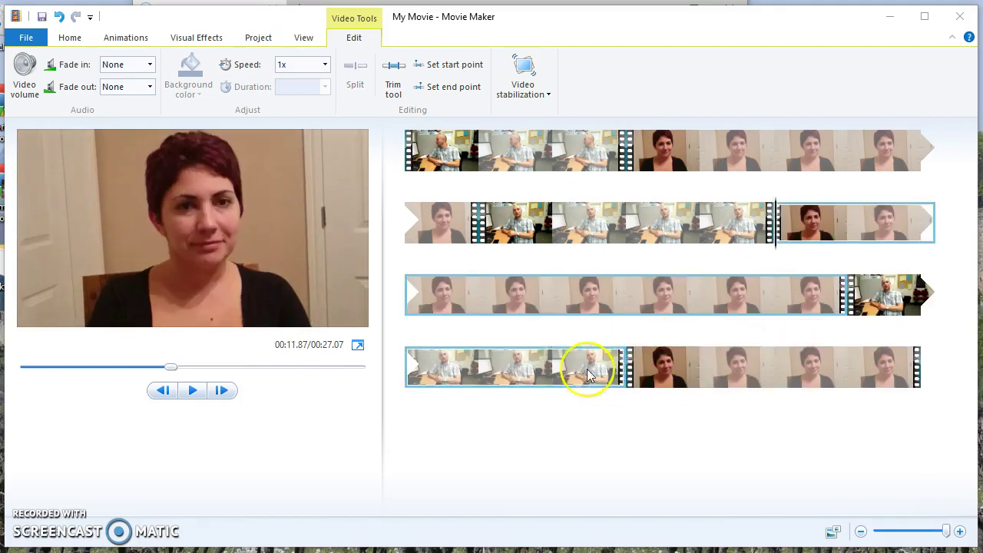
click(894, 291)
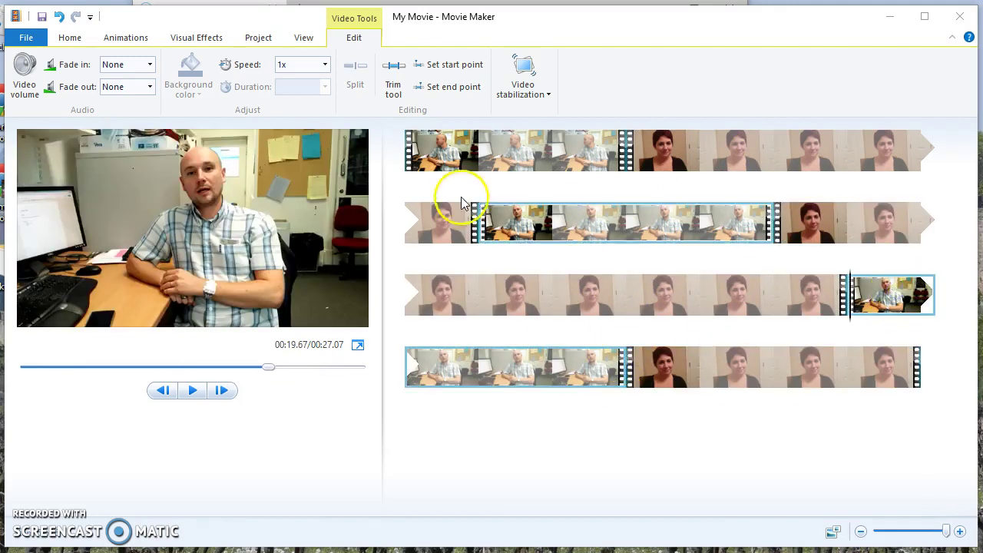
click(459, 153)
click(445, 147)
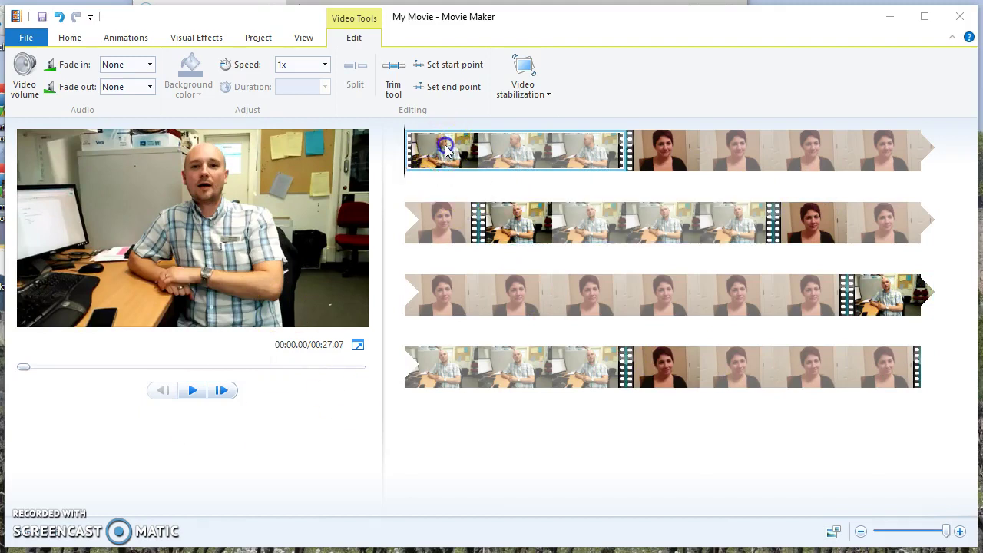
click(191, 392)
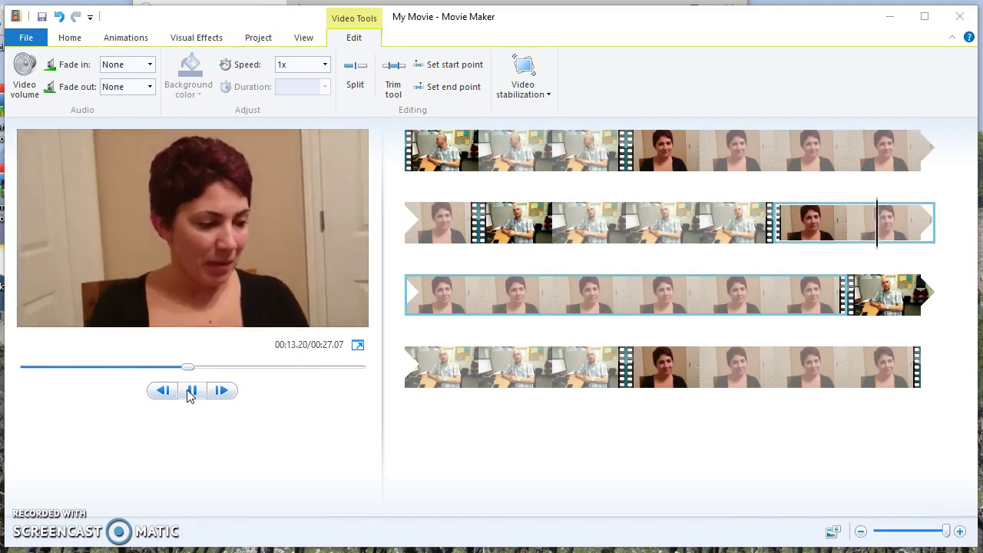
click(192, 391)
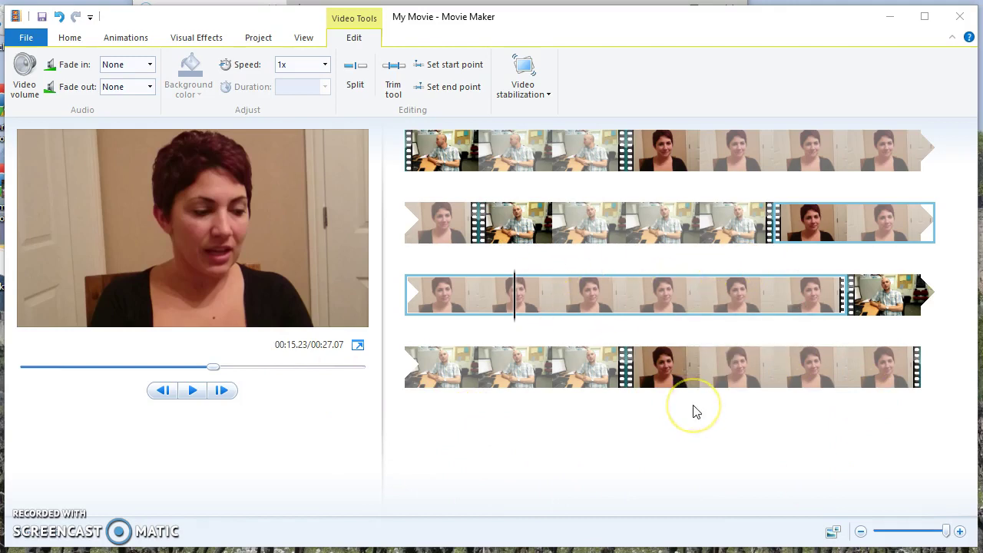
click(396, 439)
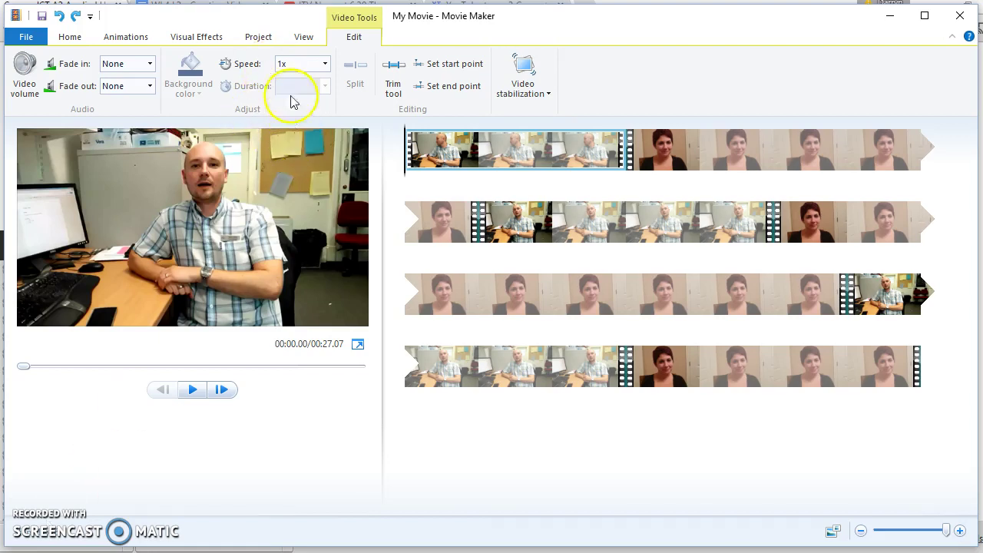
Step: Add an opening title replacing 'My Movie' with 'Interview with' and the interviewee's name
click(69, 40)
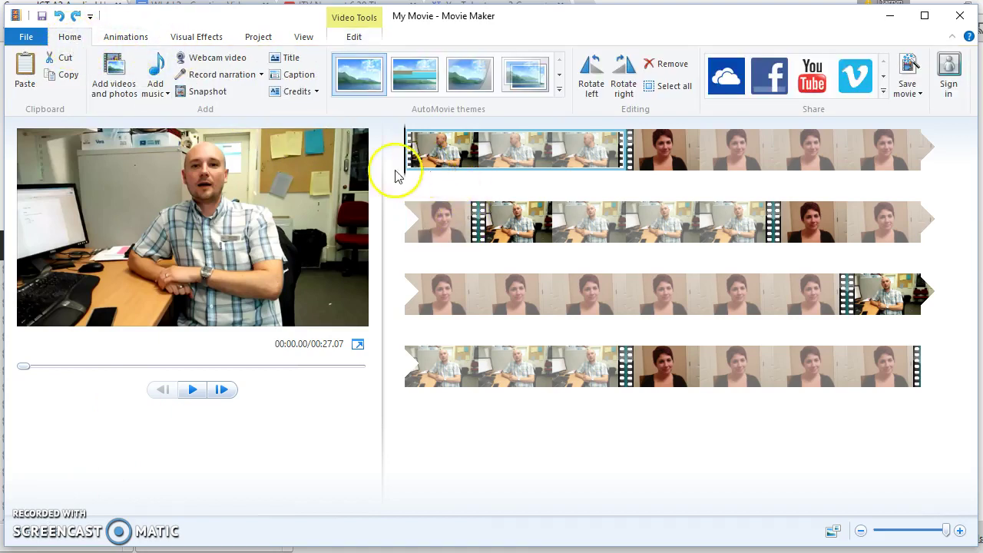
click(427, 178)
click(404, 179)
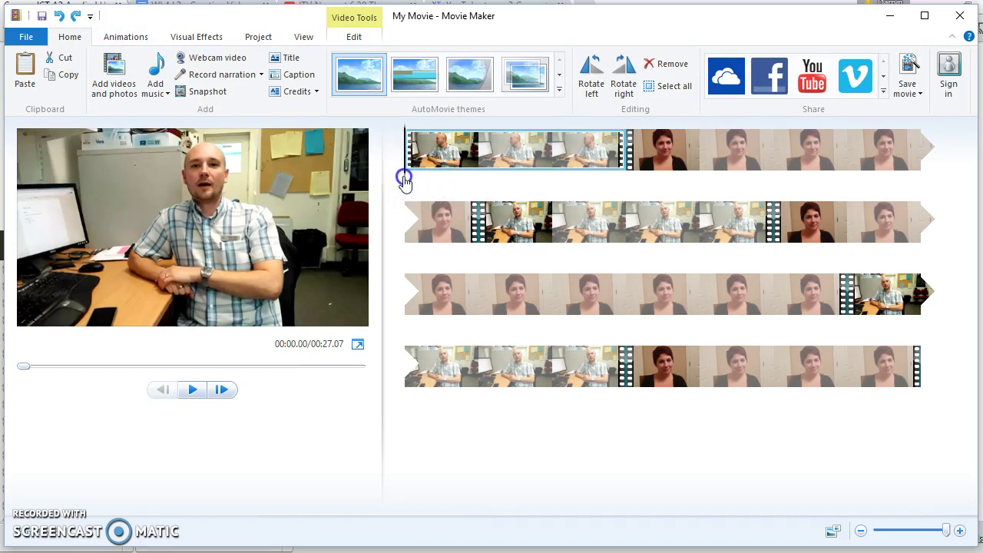
click(283, 59)
click(260, 249)
drag(259, 247, 154, 247)
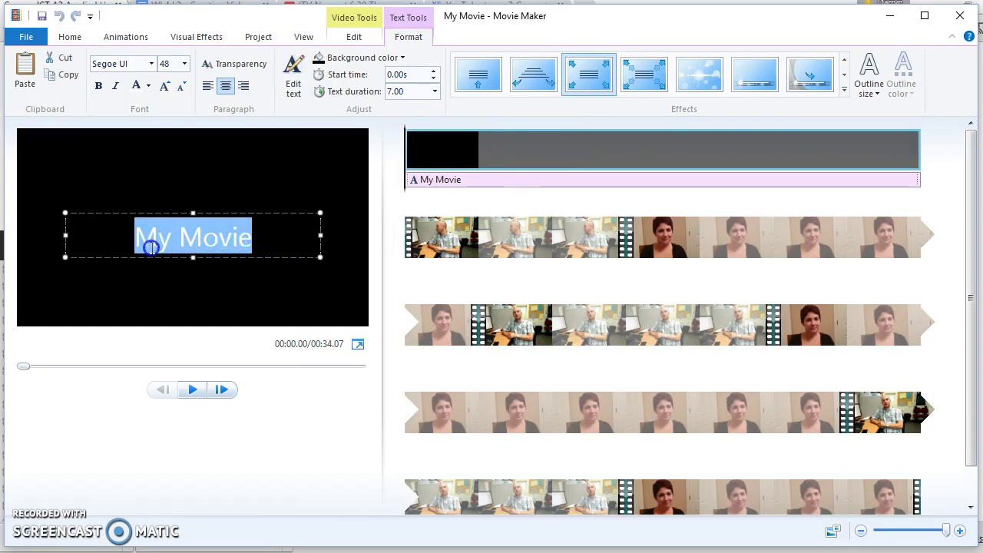
key(Delete)
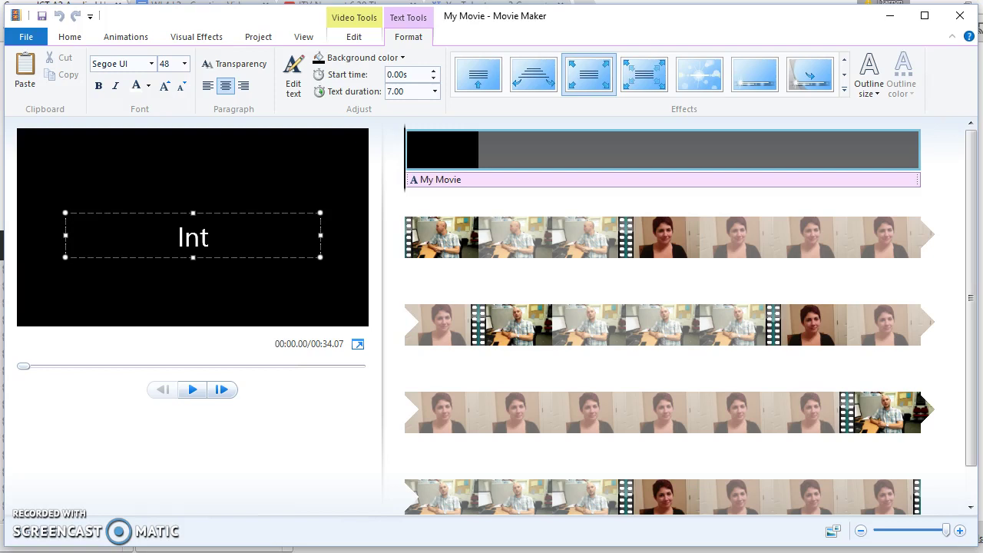
text(Interview with A)
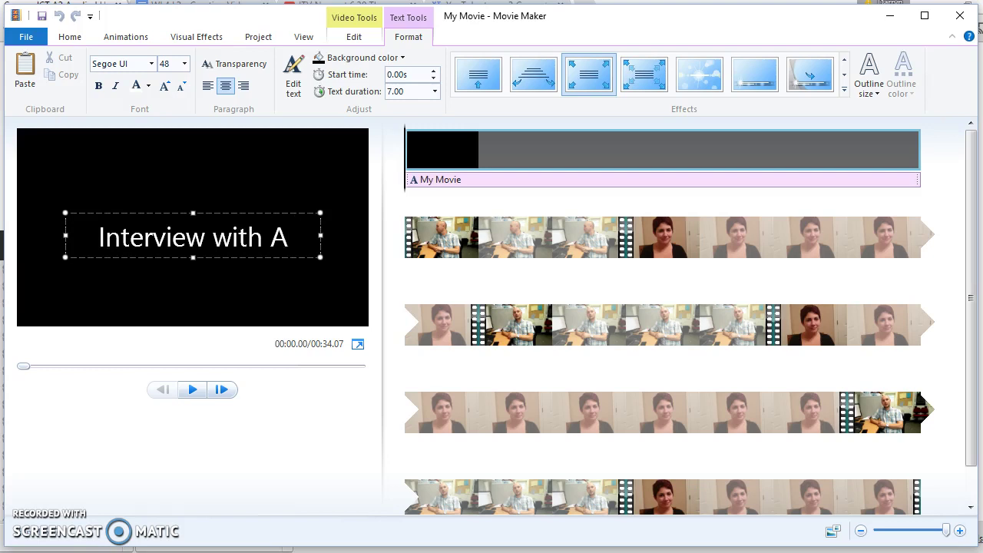
text(mélie)
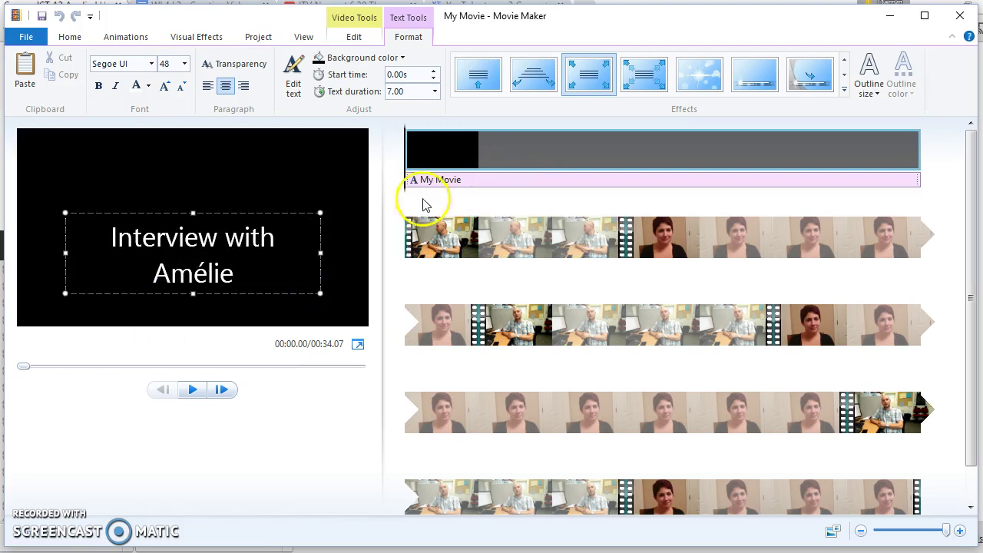
click(196, 391)
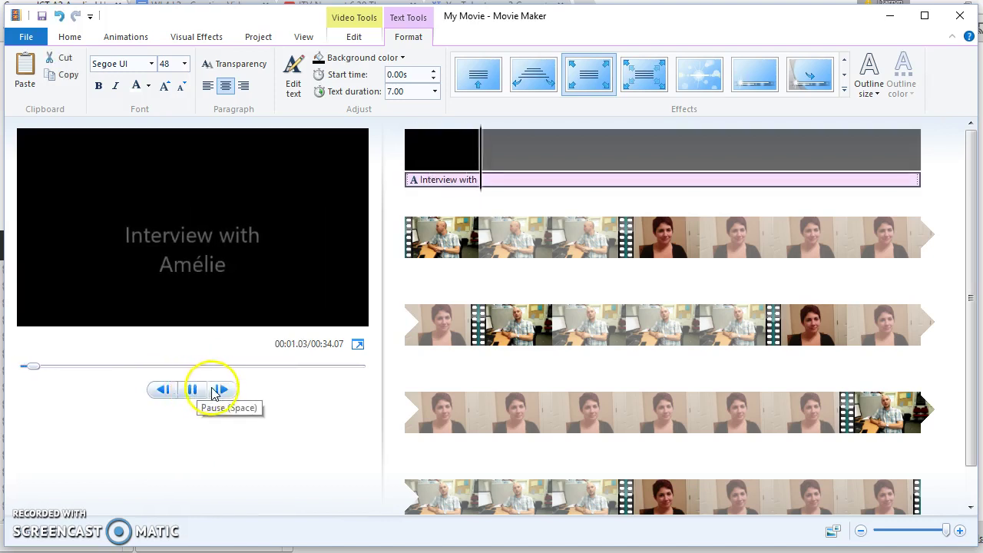
Step: Apply the fifth title effect, blurred light circles, and preview it
click(192, 390)
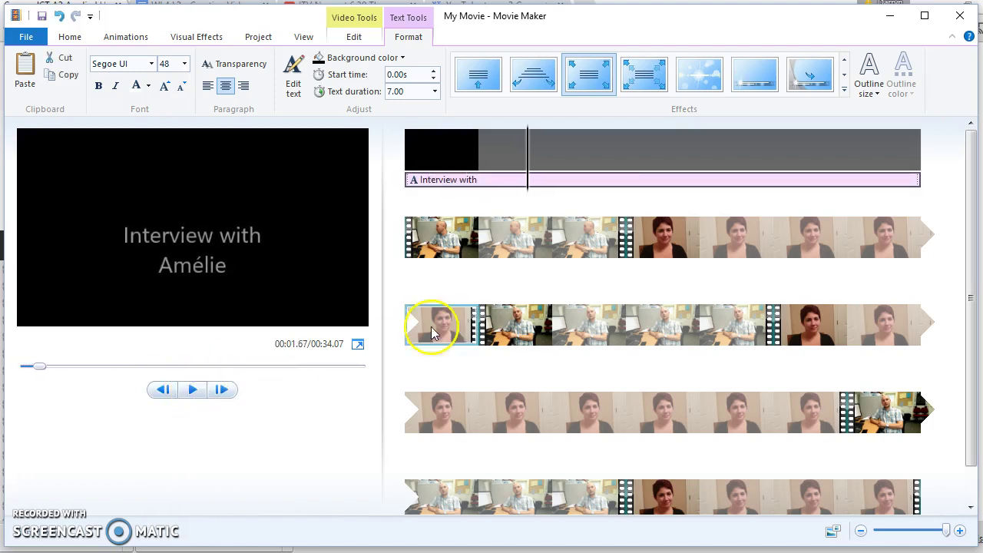
click(844, 76)
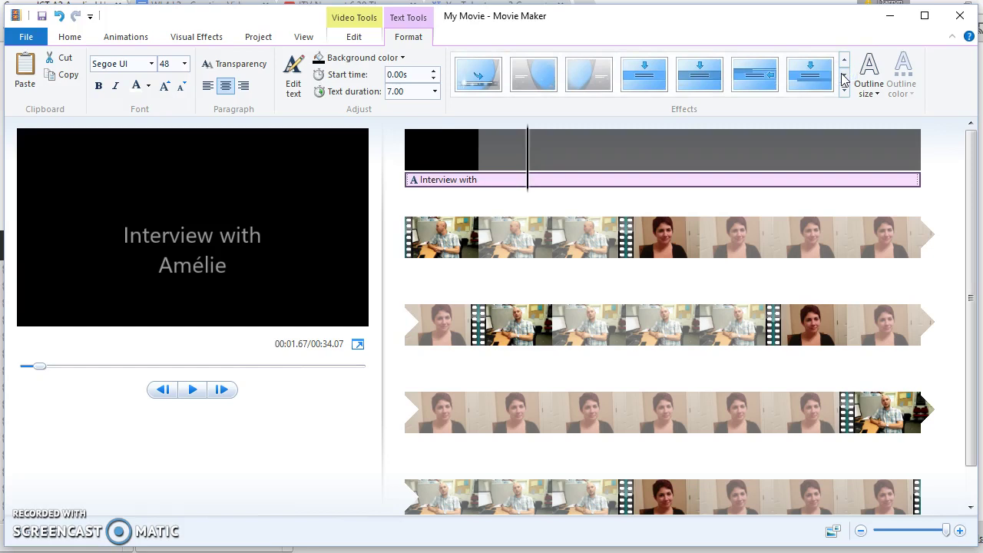
click(844, 76)
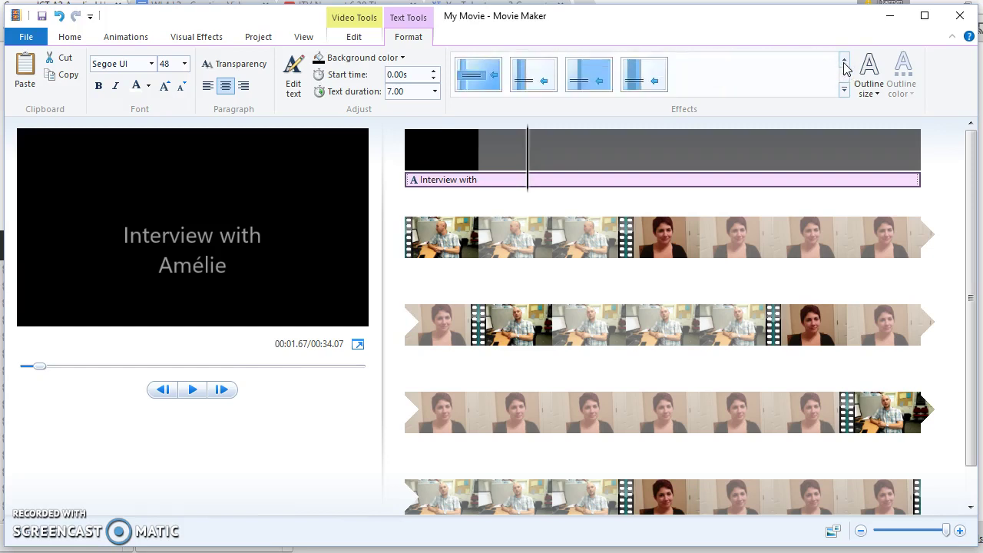
click(844, 63)
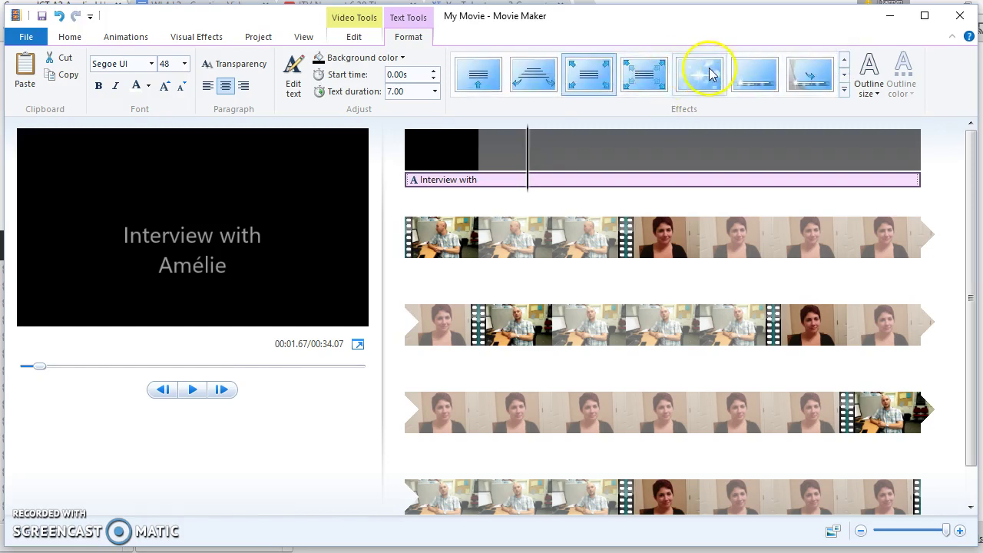
click(710, 74)
click(193, 390)
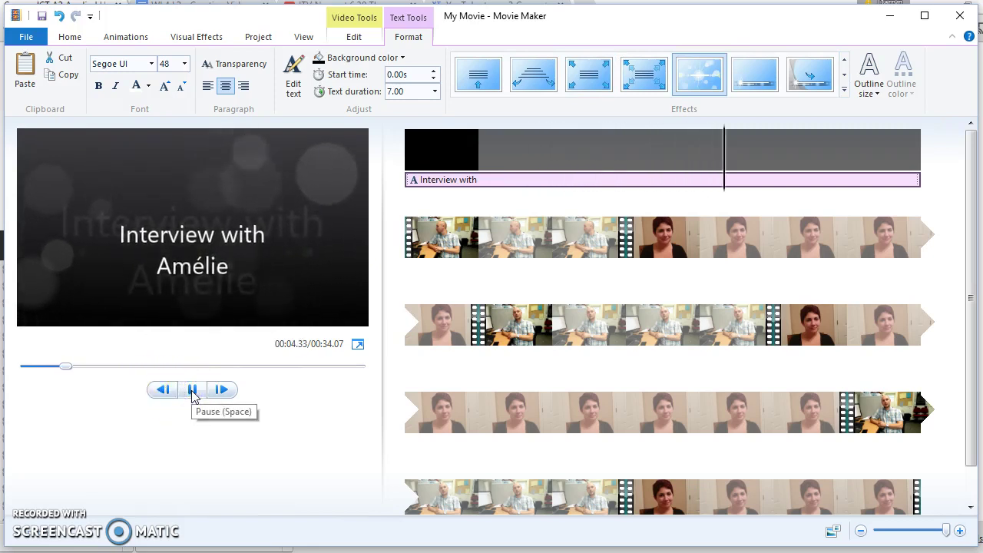
click(193, 390)
Step: Move the playhead near the movie's end and play the closing clip
click(615, 332)
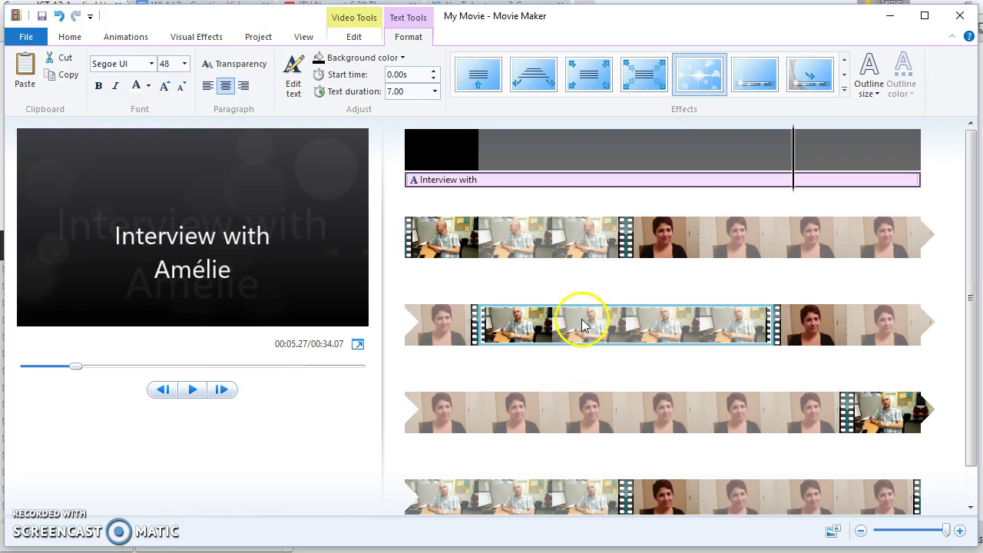
scroll(582, 325, down, 1)
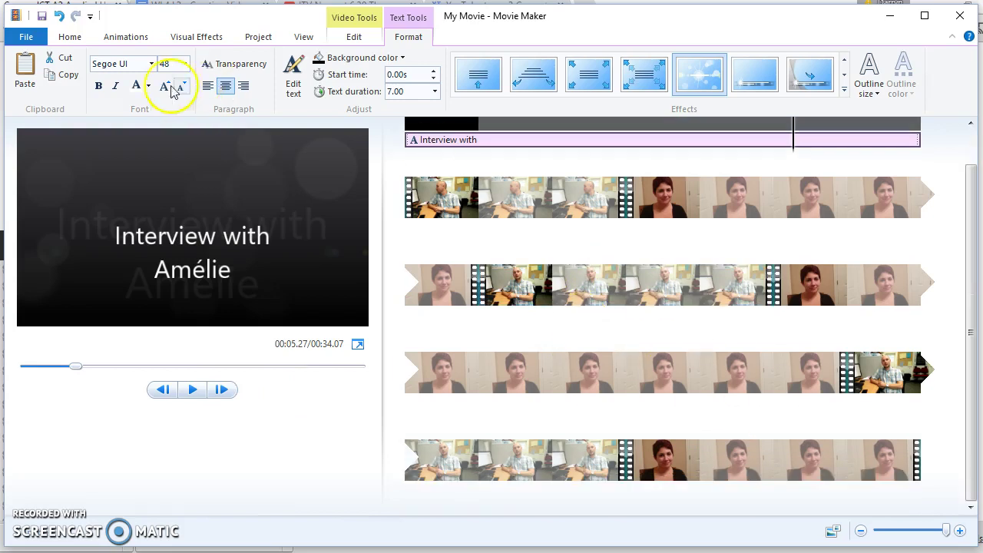
click(67, 37)
click(850, 468)
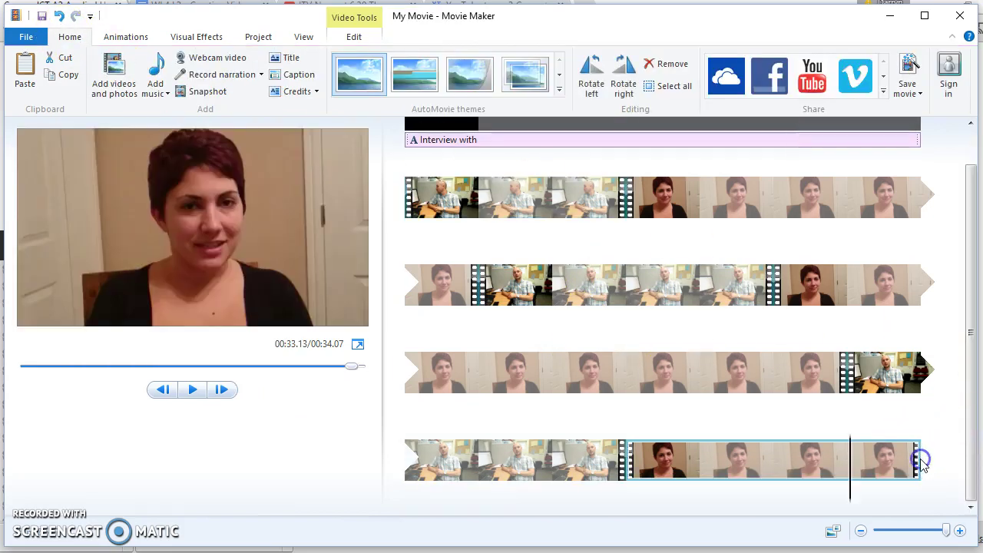
key(space)
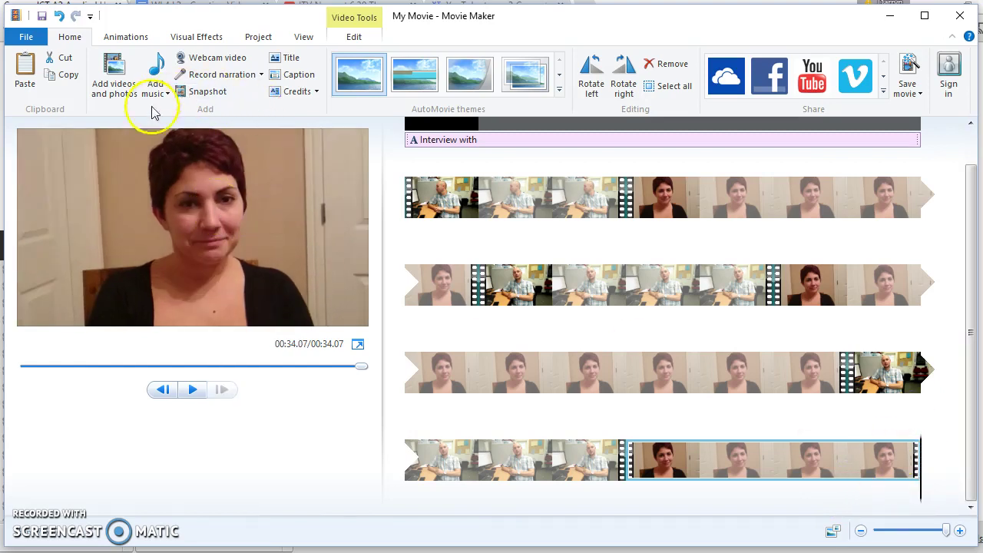
Step: Add a Starring credit at the end with Interviewer and Interviewee lines, then preview it
click(316, 92)
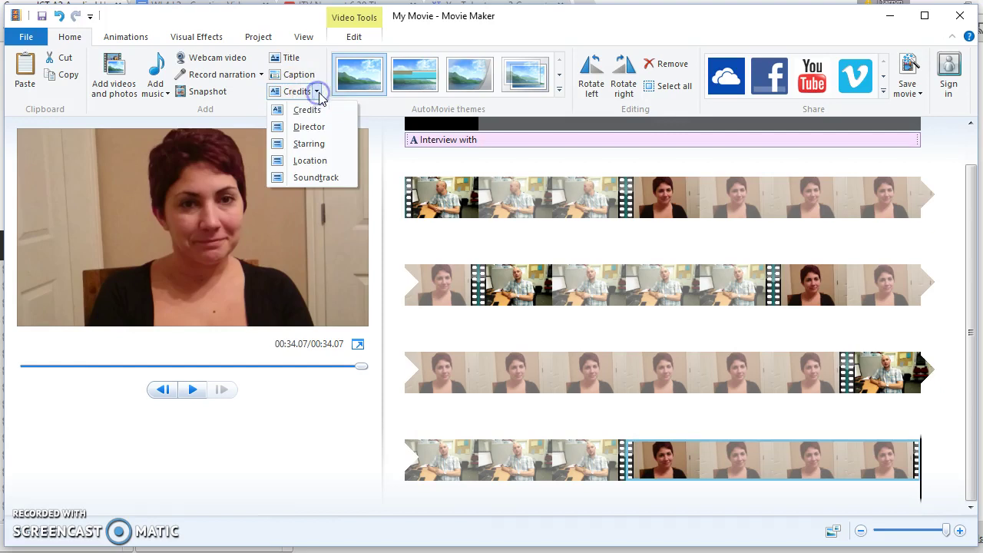
click(307, 144)
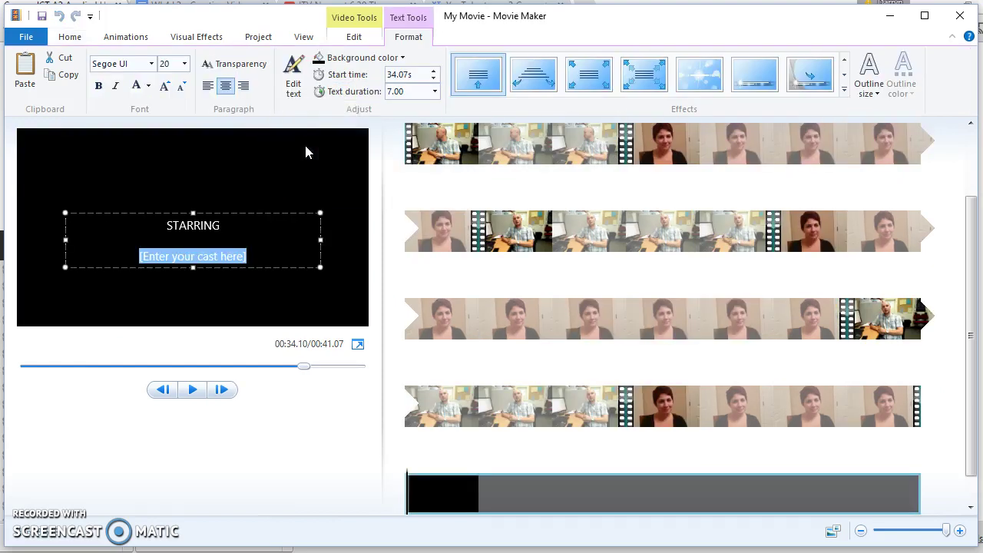
click(241, 223)
key(Return)
key(Return)
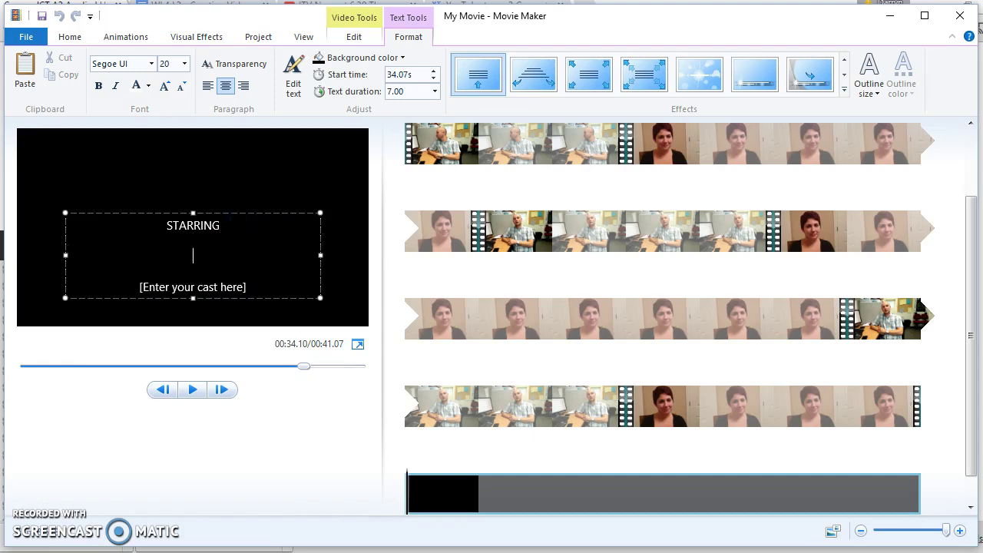
drag(257, 290, 122, 291)
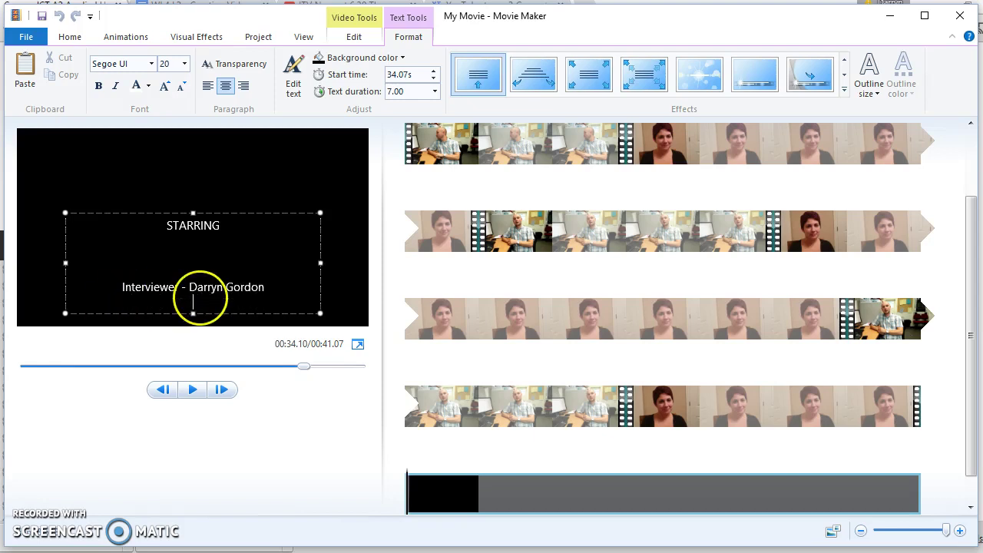
key(Return)
key(Return)
key(Return)
key(Return)
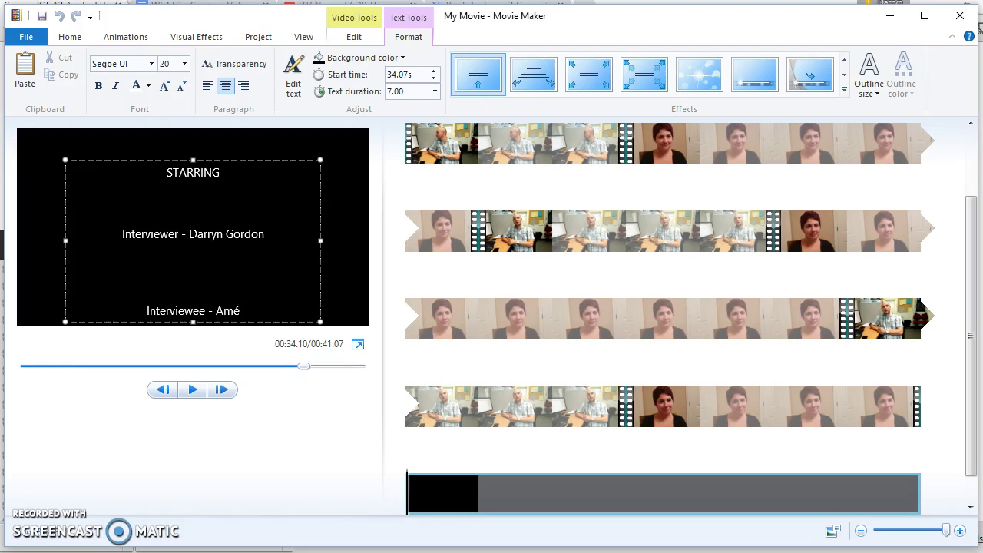
click(223, 190)
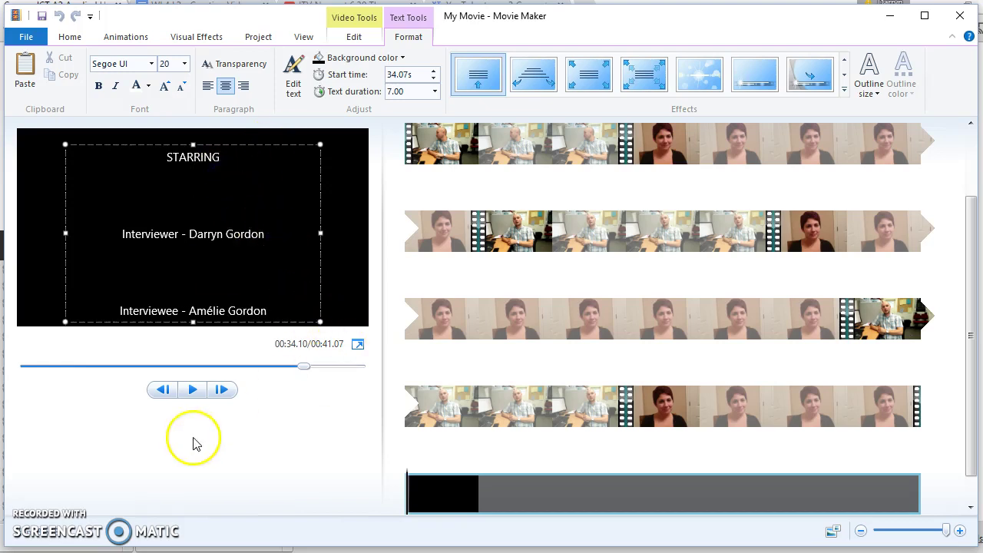
click(193, 391)
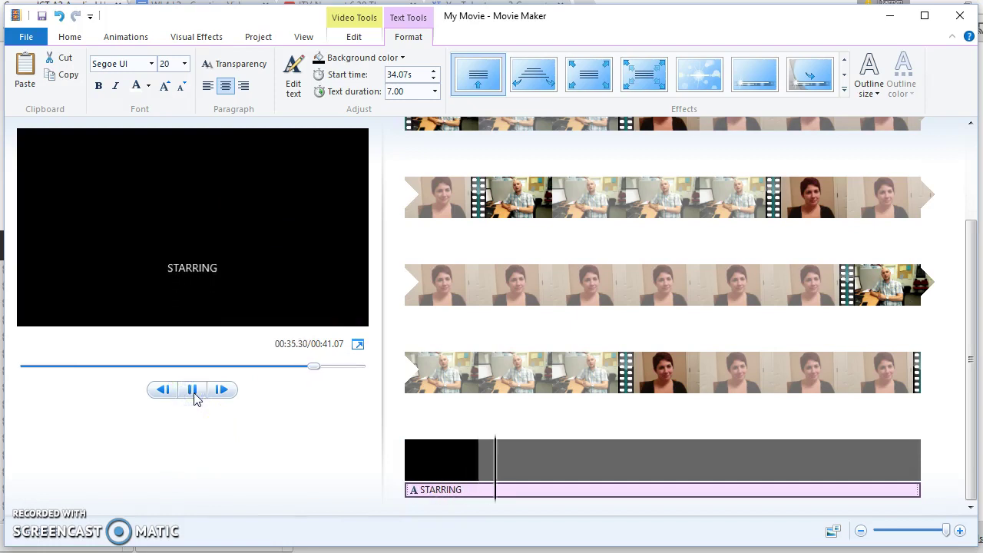
click(193, 390)
click(419, 465)
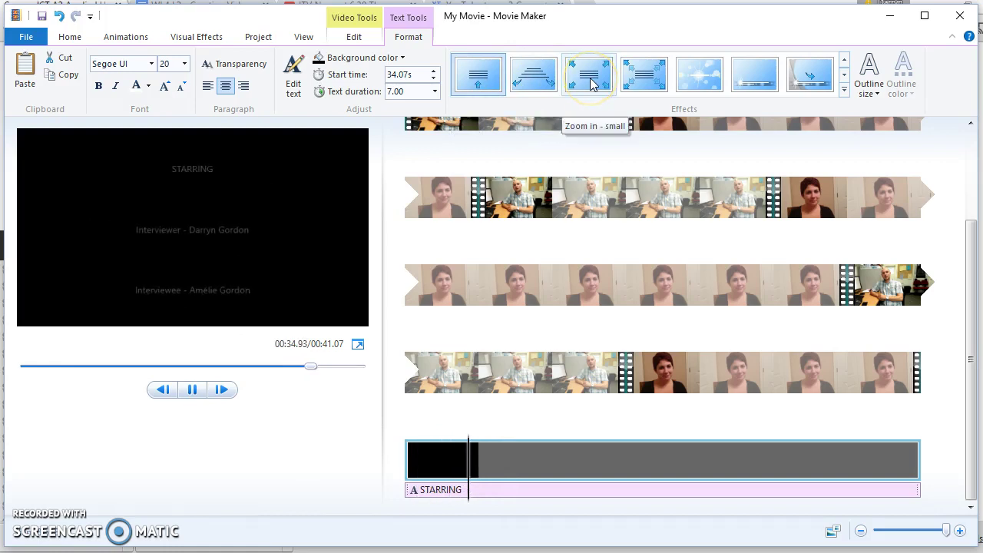
click(643, 89)
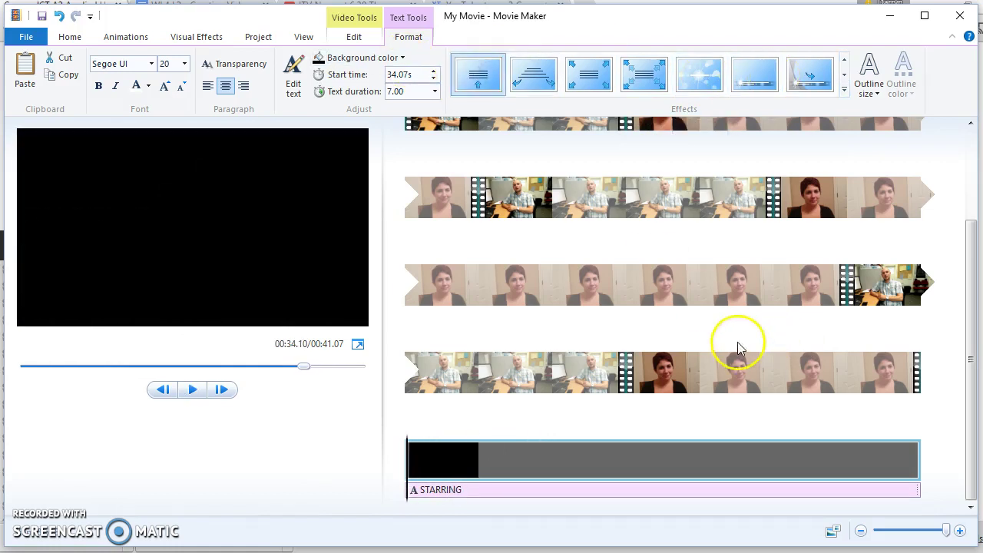
scroll(529, 301, up, 1)
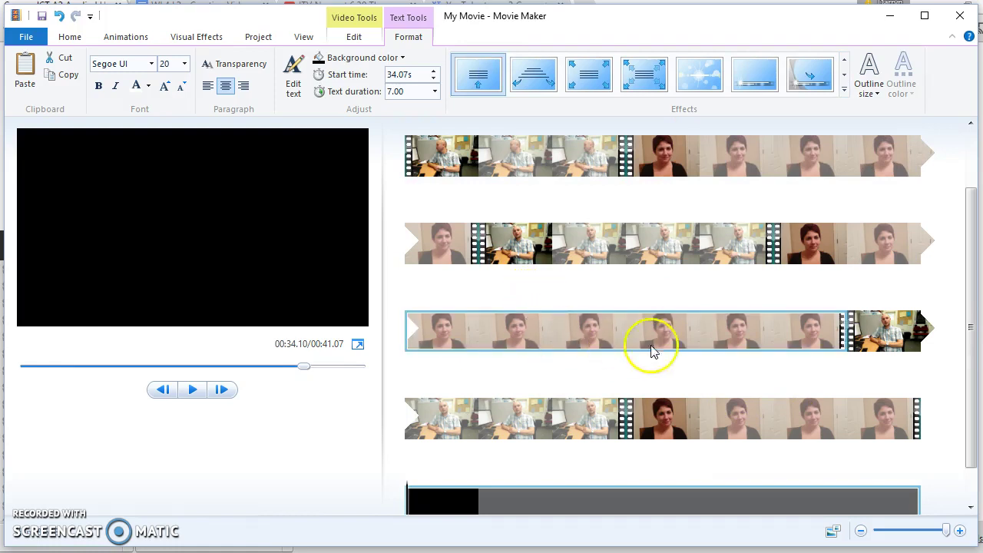
scroll(571, 330, up, 1)
click(412, 221)
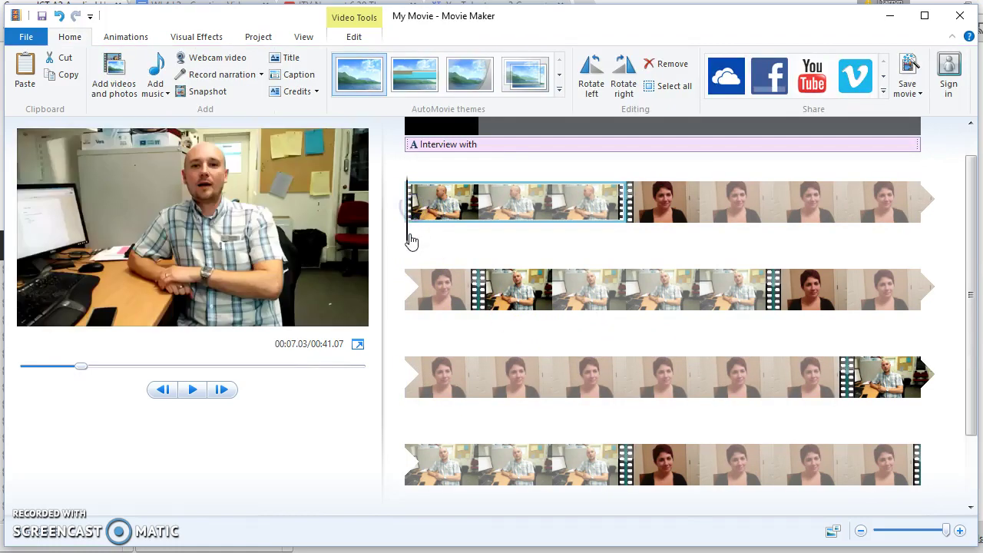
Step: Caption the first clip 'Question 1' at font size 36
click(297, 77)
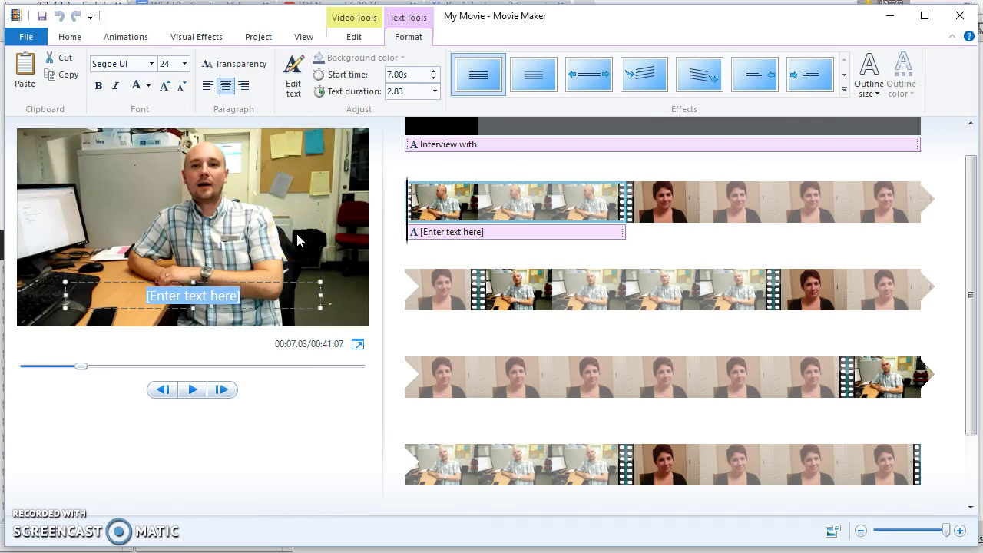
text(Question 1)
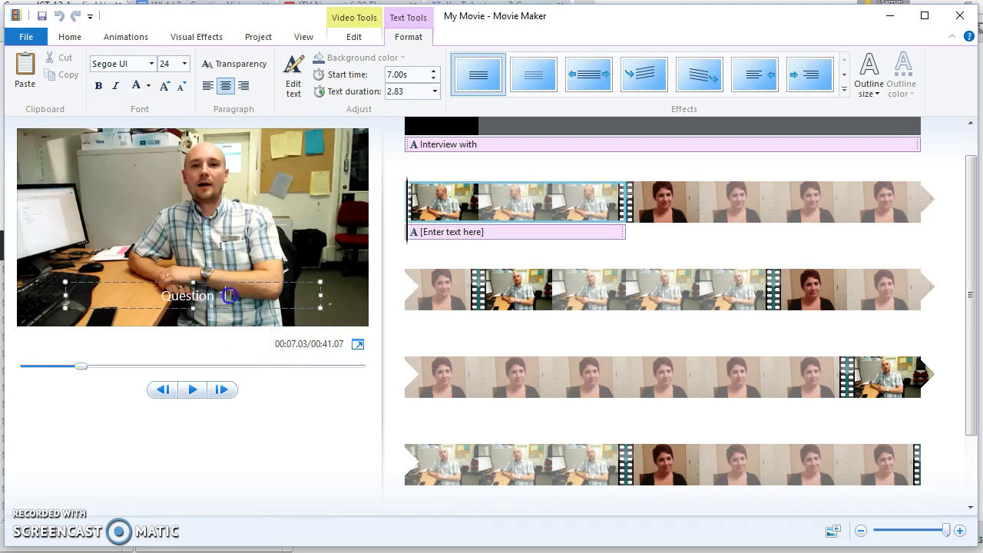
triple_click(196, 296)
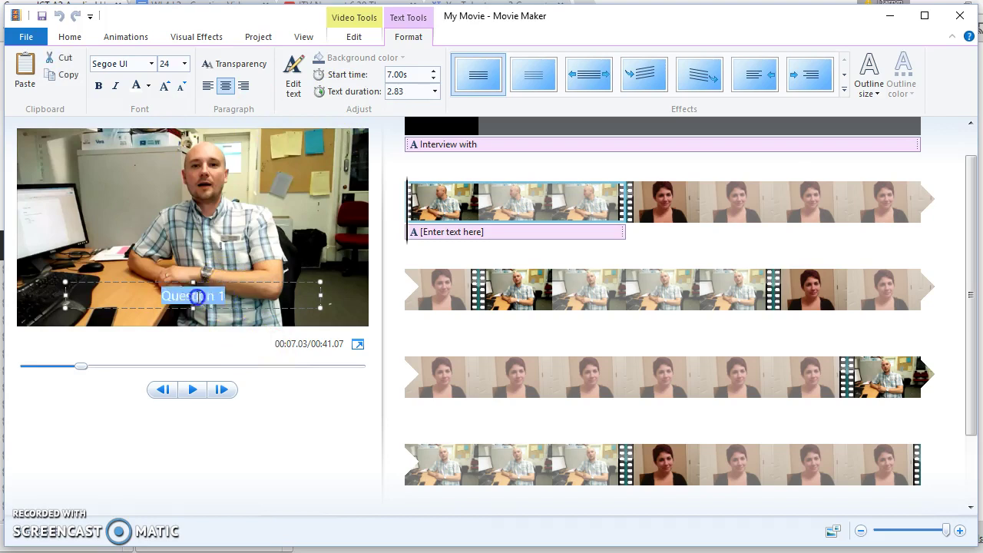
click(185, 64)
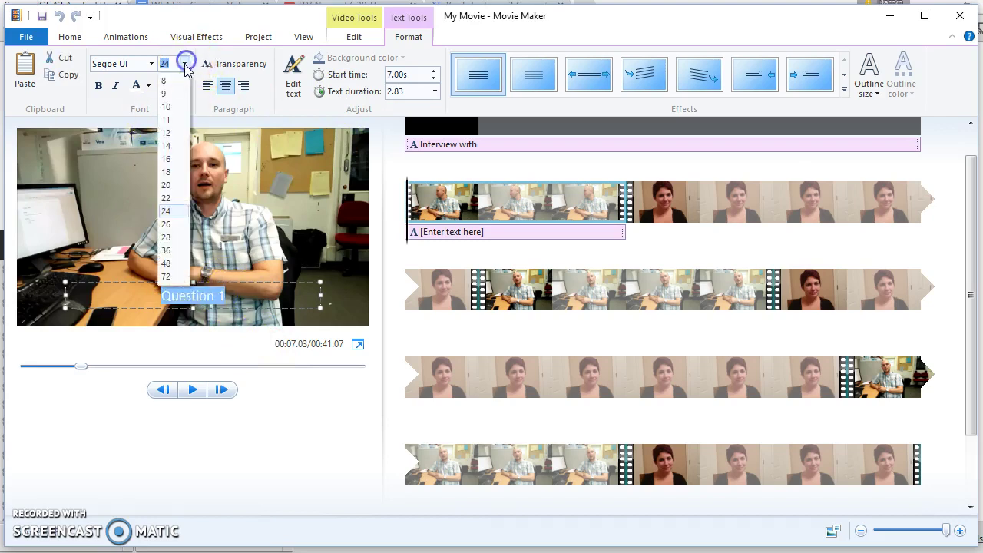
click(166, 250)
click(300, 444)
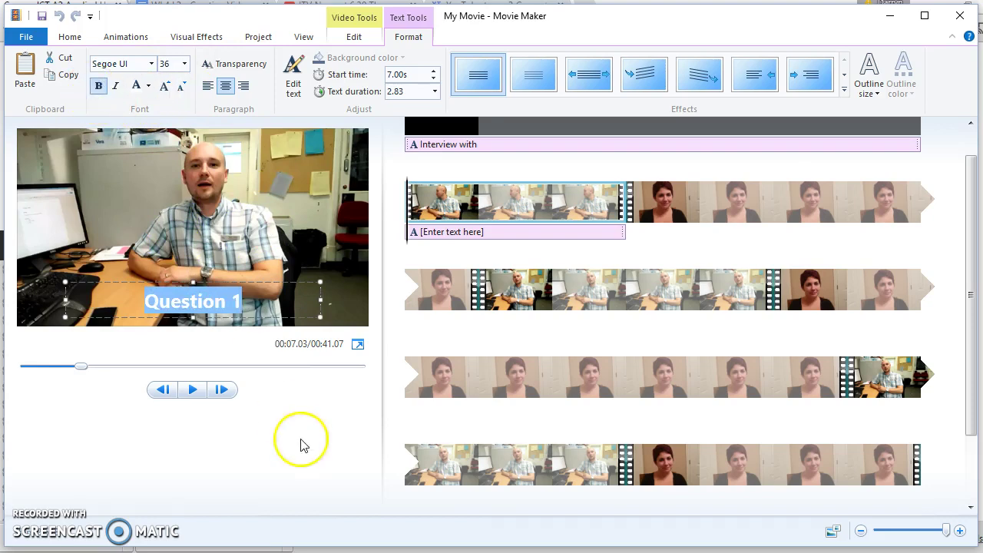
Step: Select the man's clip in the second row for the next caption
click(514, 296)
click(701, 211)
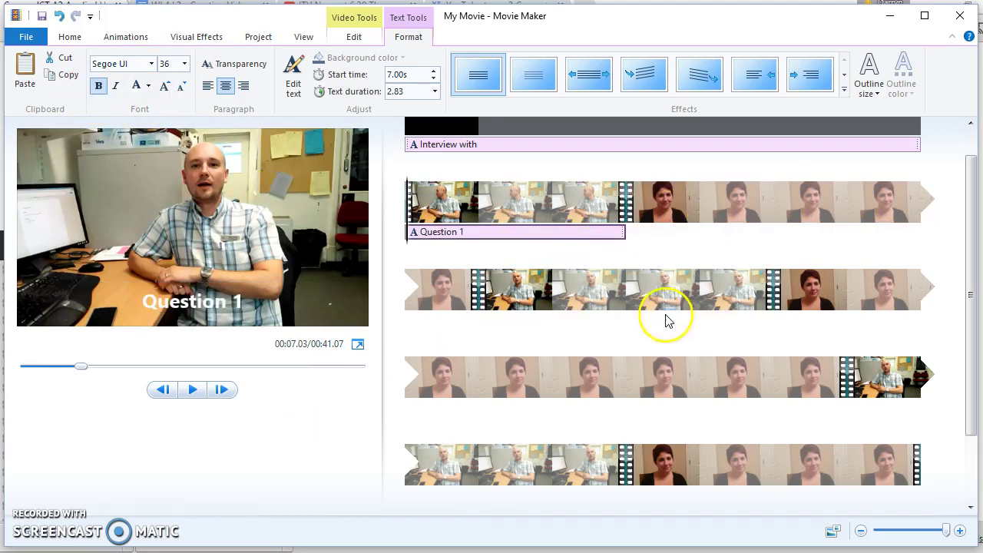
click(483, 296)
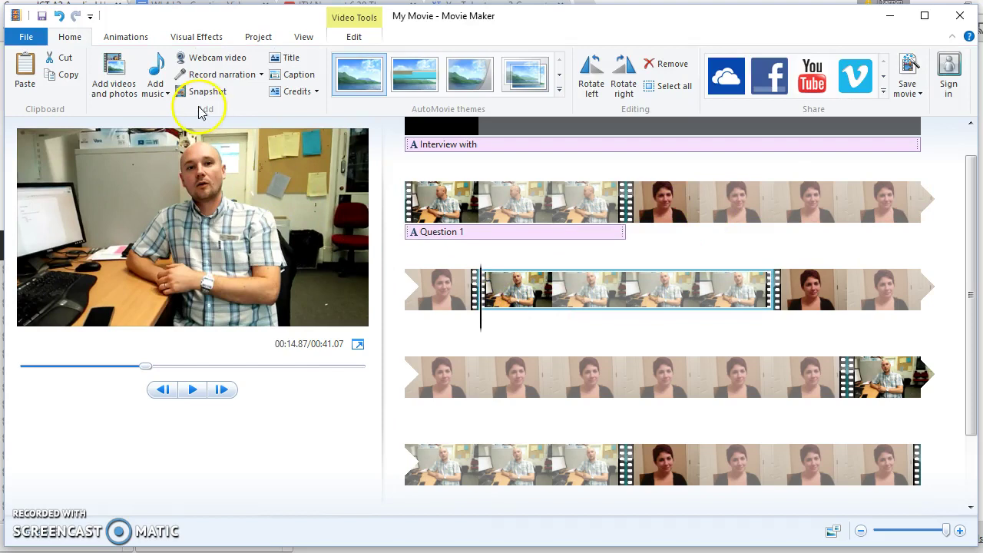
Step: Add a bold, size 36 caption to the man's second clip and undo an accidental trim
click(297, 76)
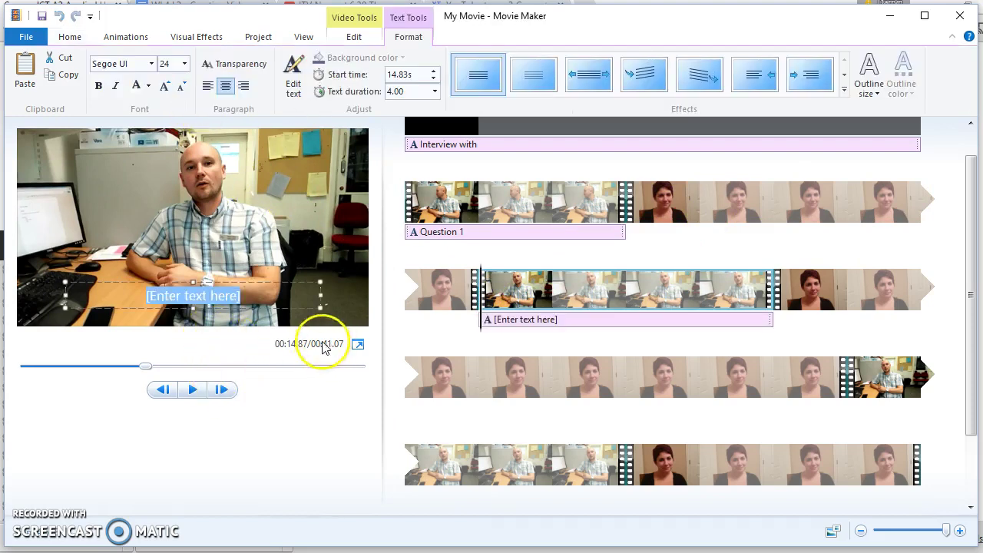
click(185, 63)
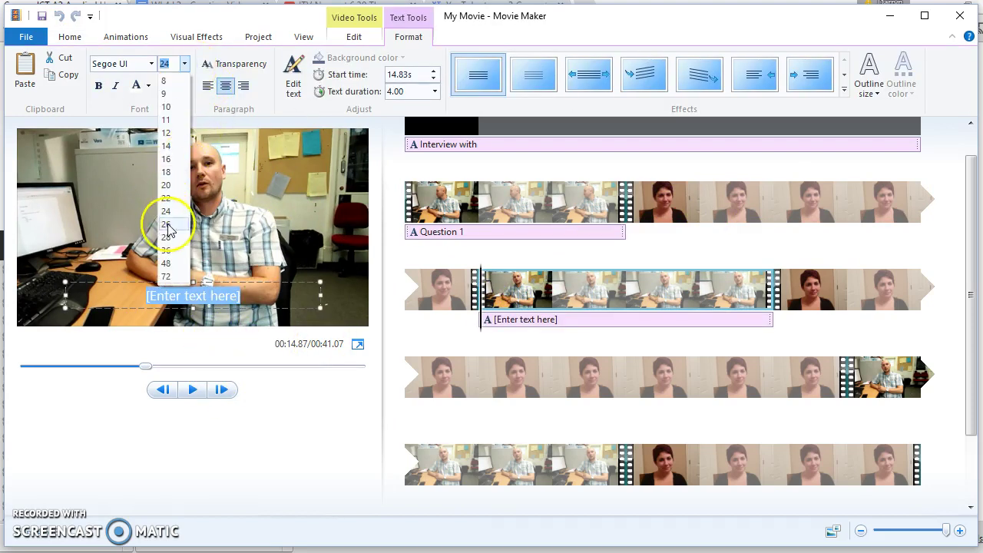
click(170, 251)
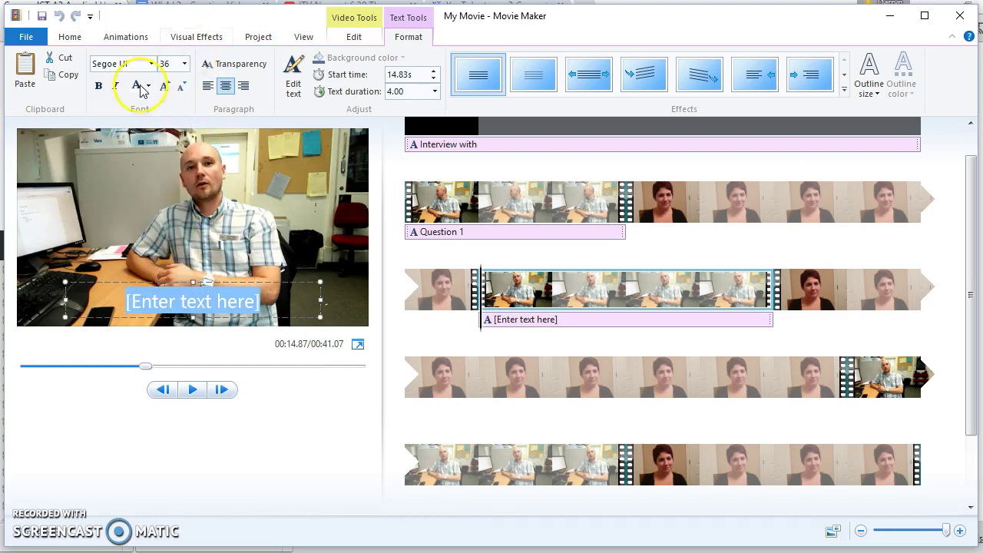
click(99, 86)
key(o)
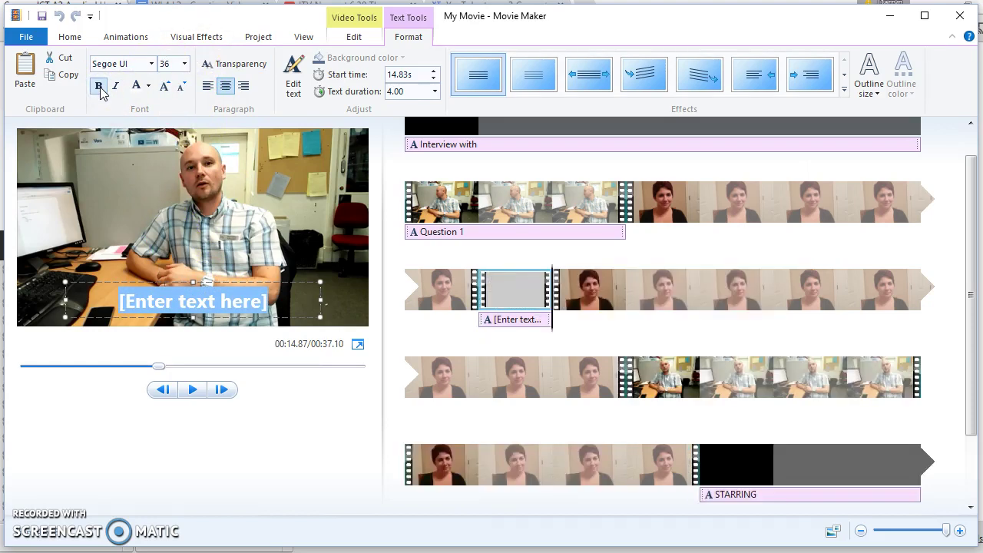
key(space)
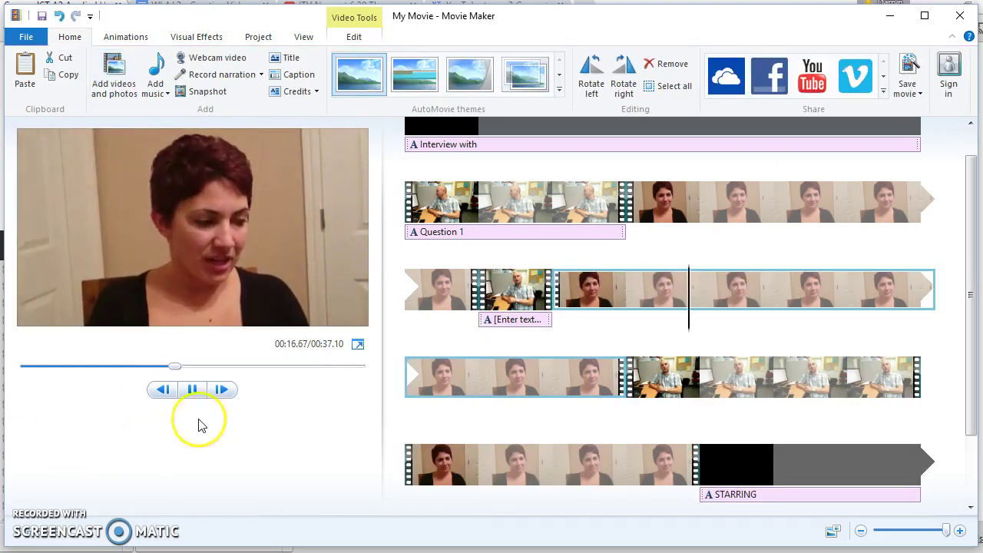
click(192, 390)
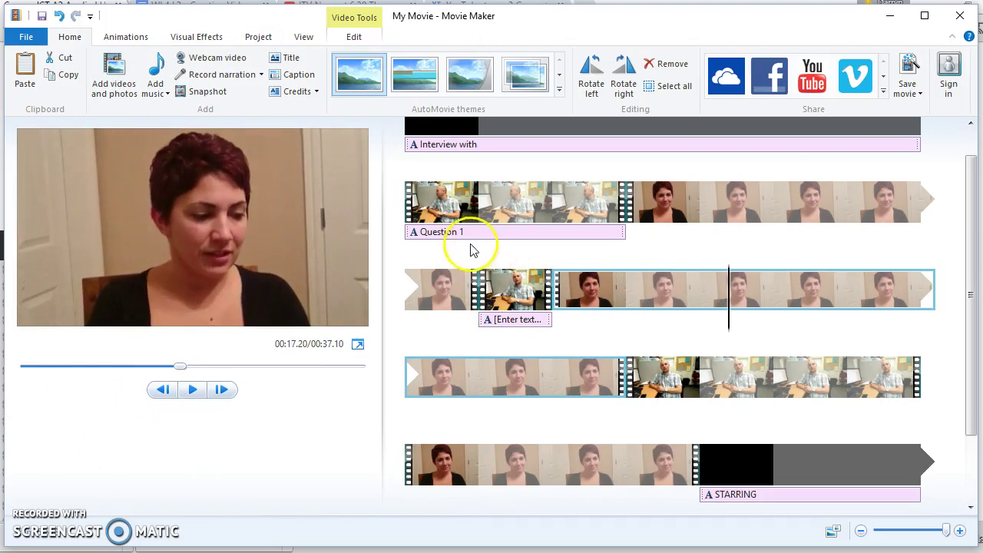
key(ctrl+z)
Step: Change the new caption's text to 'Question 2'
click(490, 321)
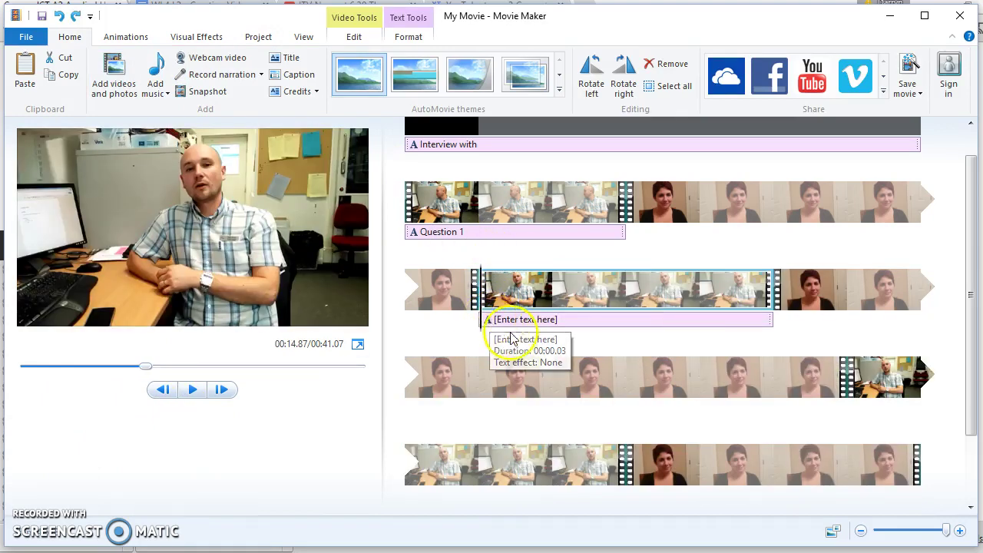
click(505, 322)
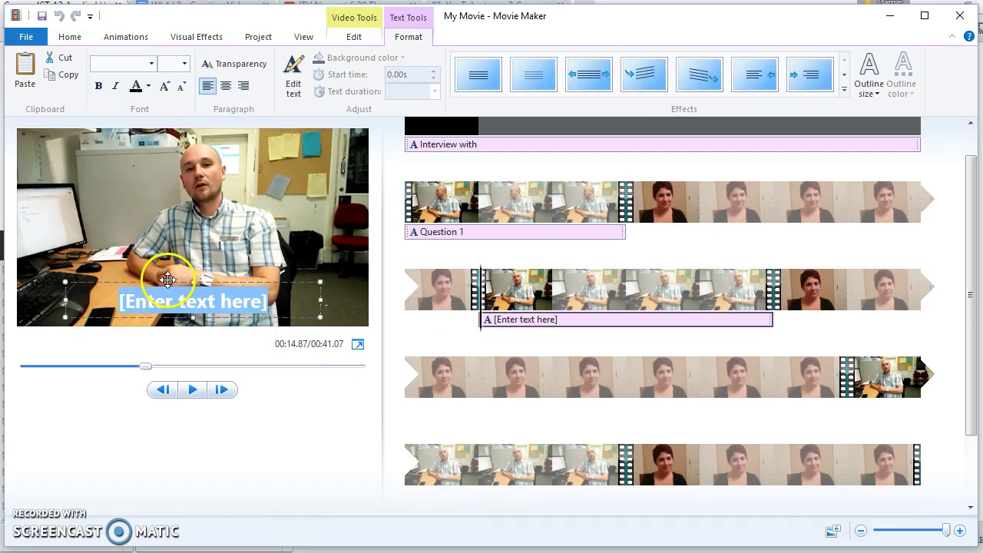
text(Question 2)
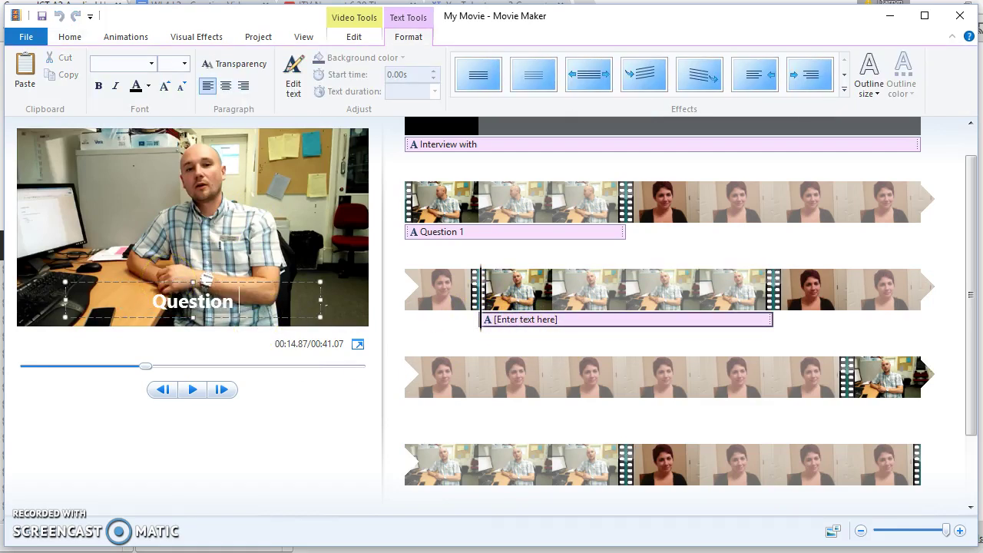
click(899, 375)
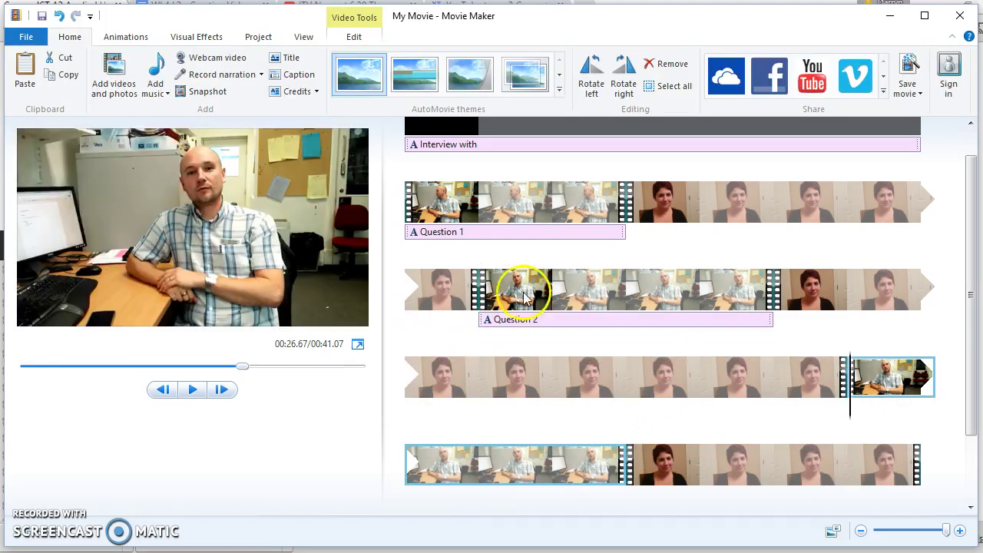
Step: Caption the third interviewer clip 'Question 3' in bold, size 36
click(291, 78)
text(Question 3)
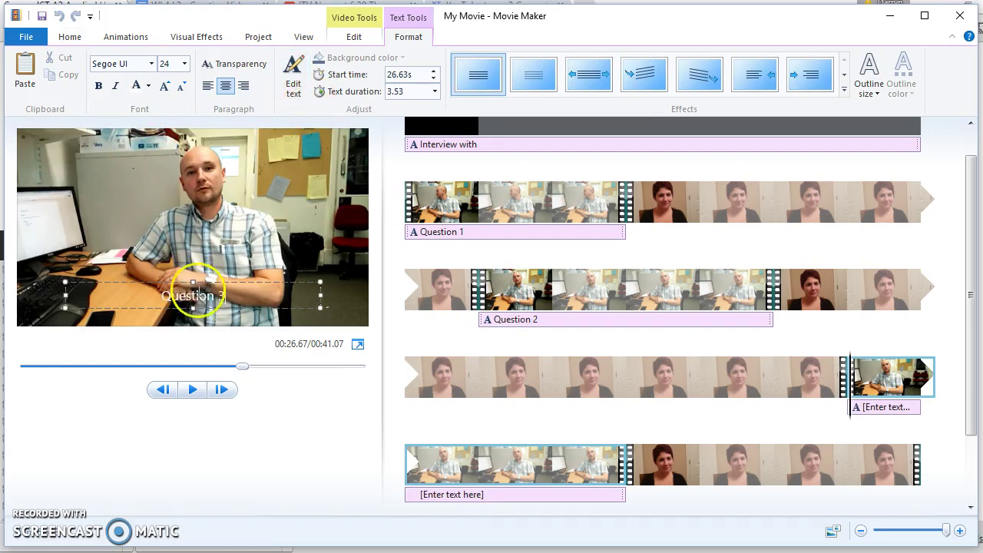
click(198, 298)
click(185, 64)
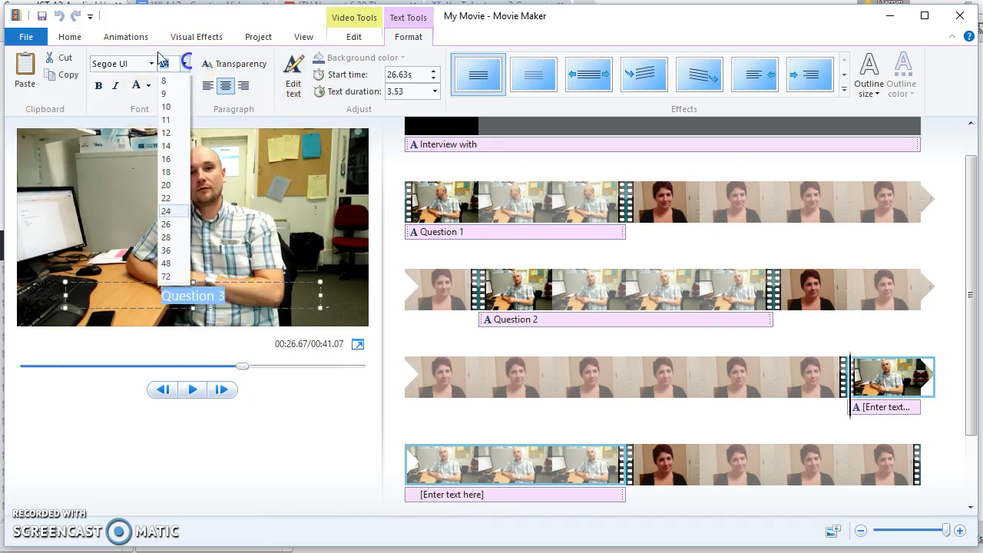
click(166, 251)
click(98, 85)
click(288, 455)
click(503, 198)
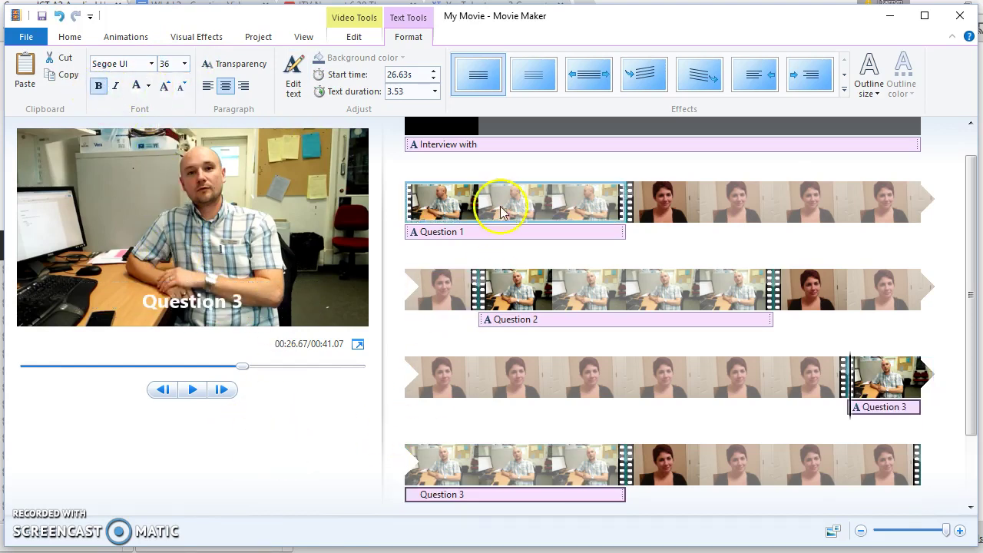
Step: Play the movie from the Question 1 caption
click(421, 226)
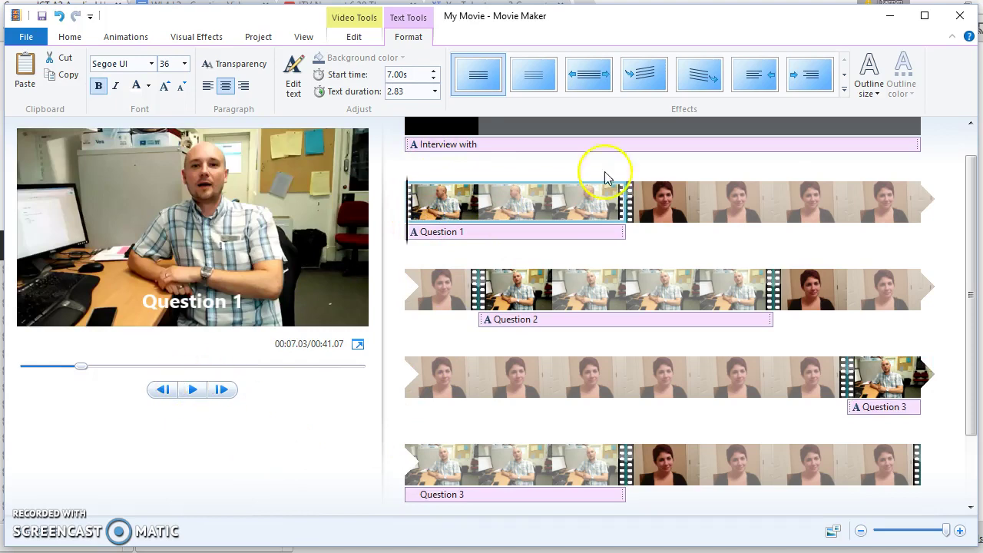
click(866, 144)
click(193, 389)
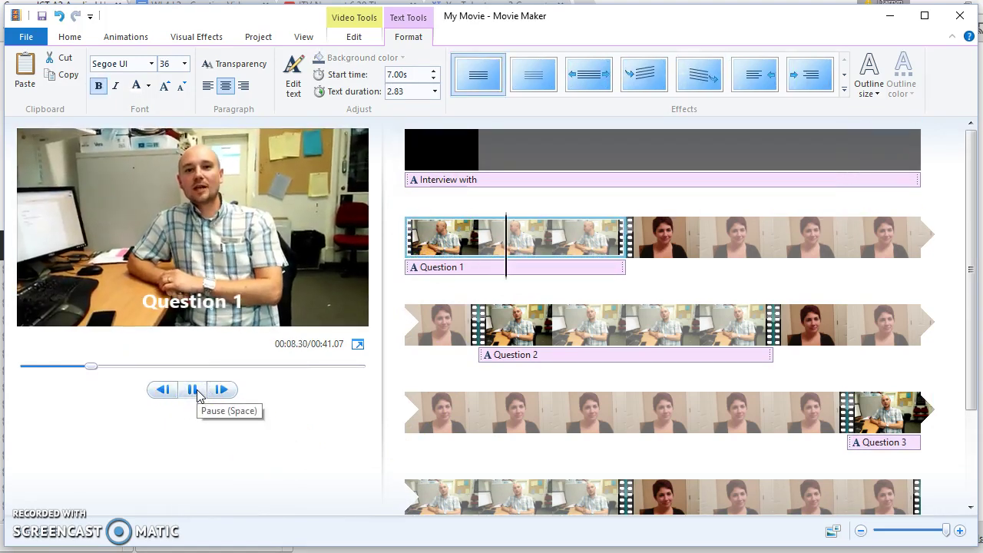
Step: Pause playback and review the opening title, final interviewee clip and STARRING credit
click(193, 389)
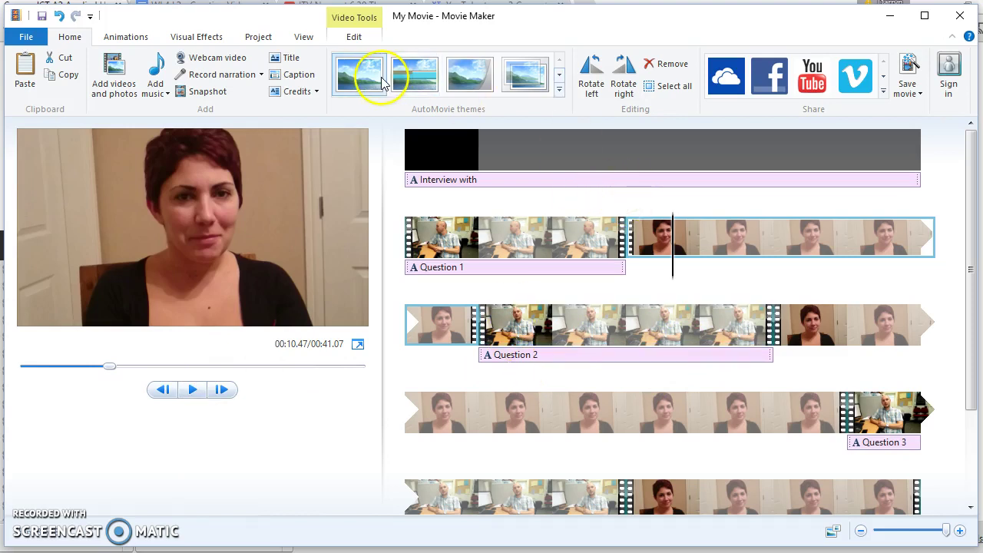
click(629, 237)
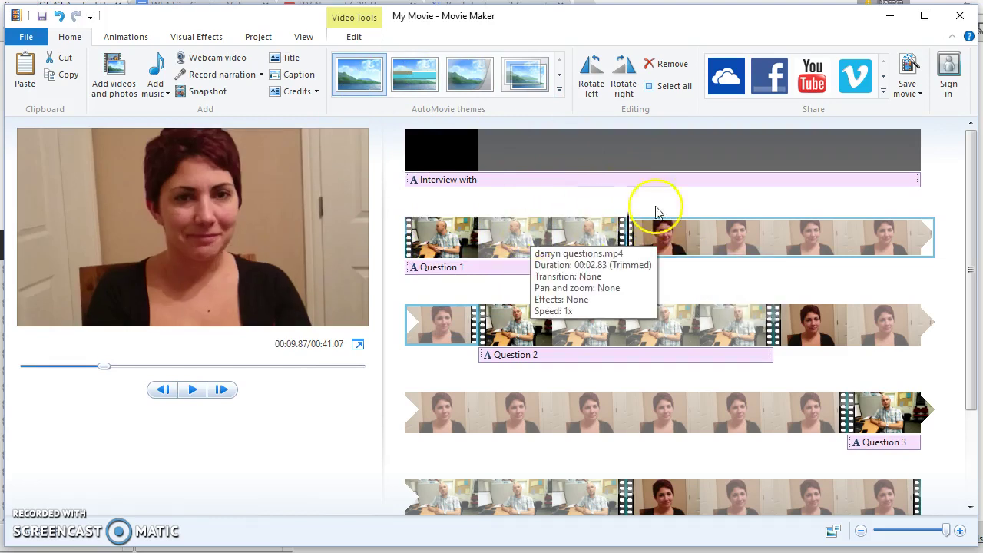
click(881, 163)
scroll(615, 407, down, 2)
click(850, 459)
scroll(828, 459, down, 3)
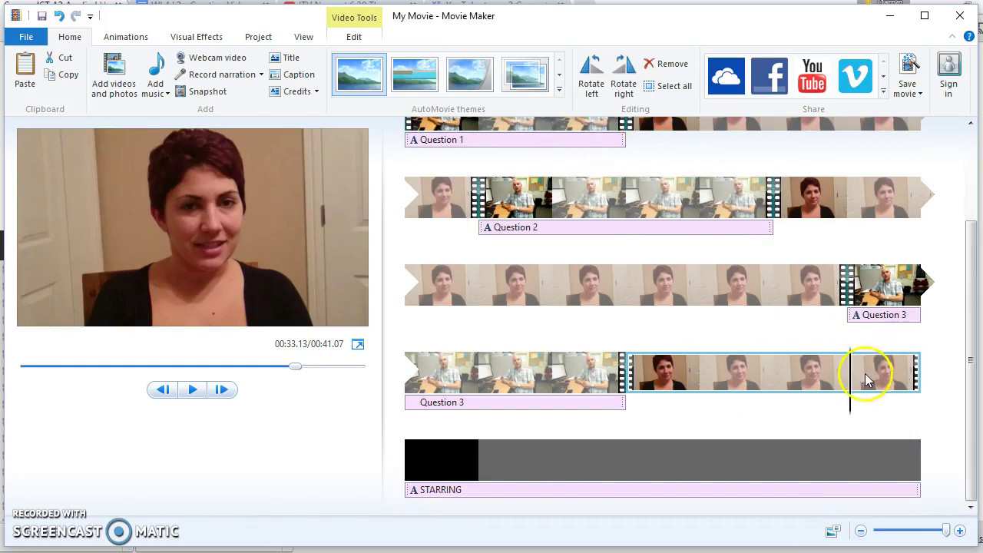
Step: Apply the vertical-bars transition from the Animations transition gallery to the selected clip
click(196, 40)
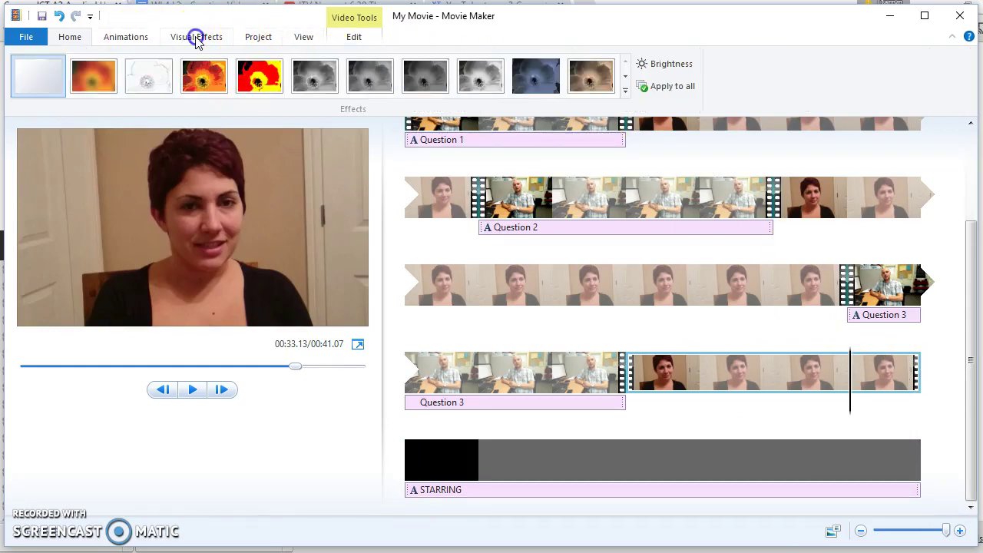
click(126, 37)
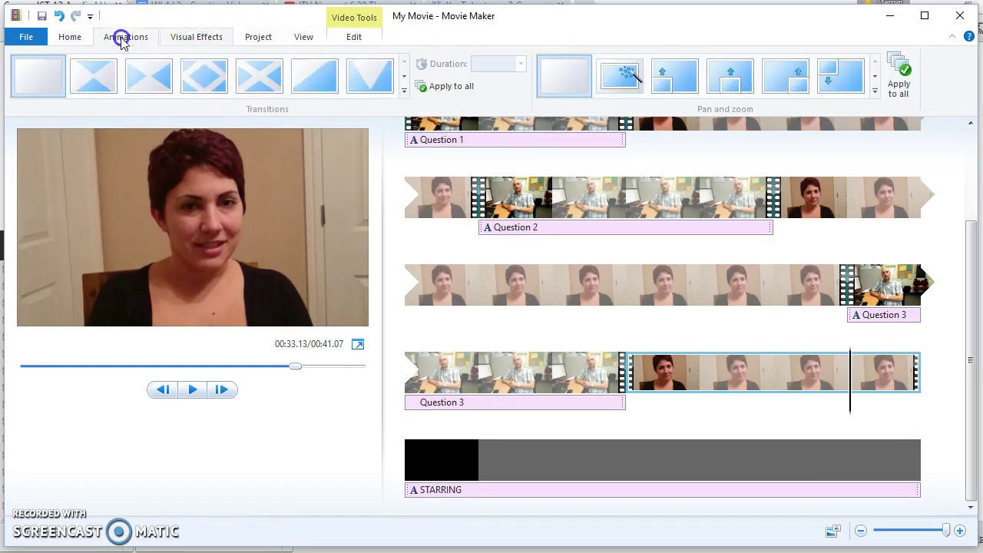
click(404, 77)
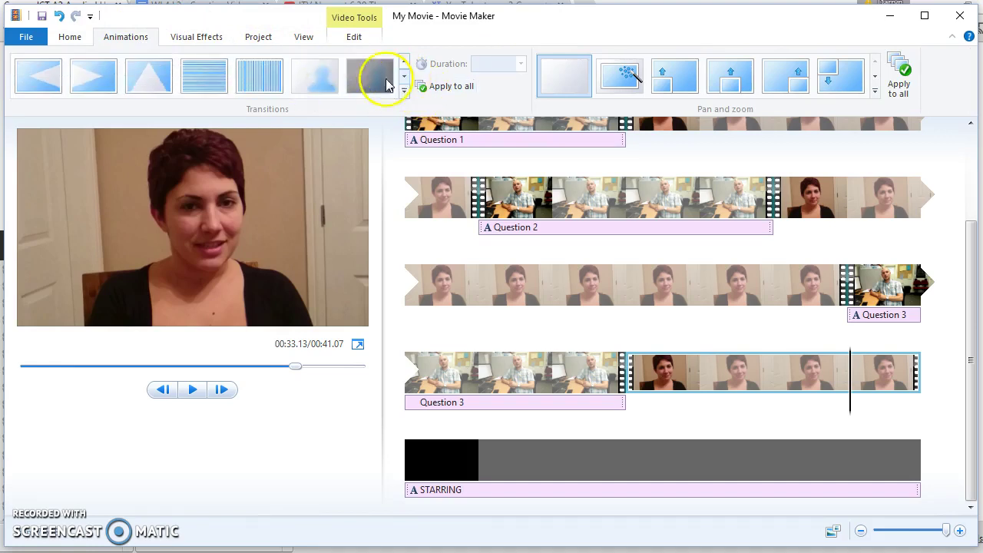
click(265, 77)
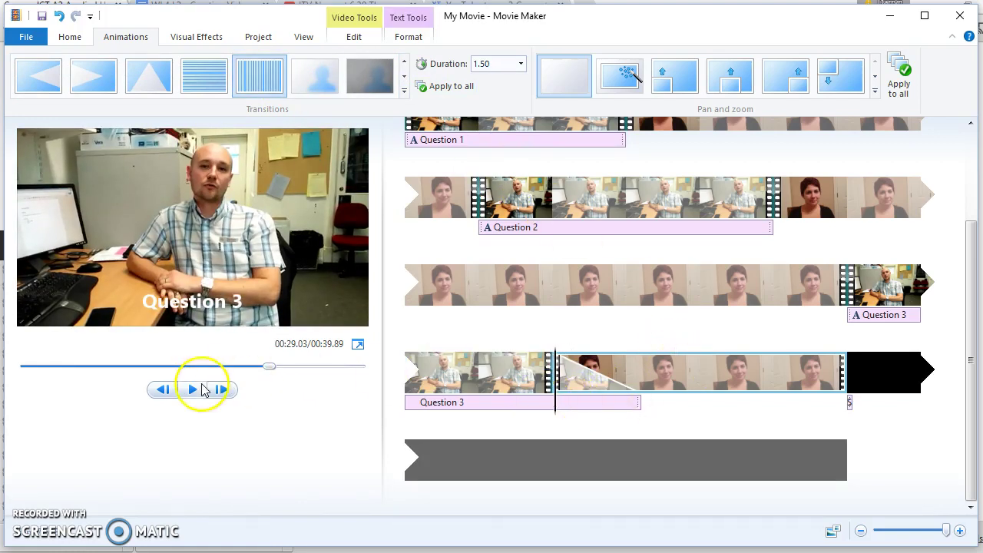
Step: Undo that, then give the STARRING credits clip the vertical-bars transition instead
key(ctrl+z)
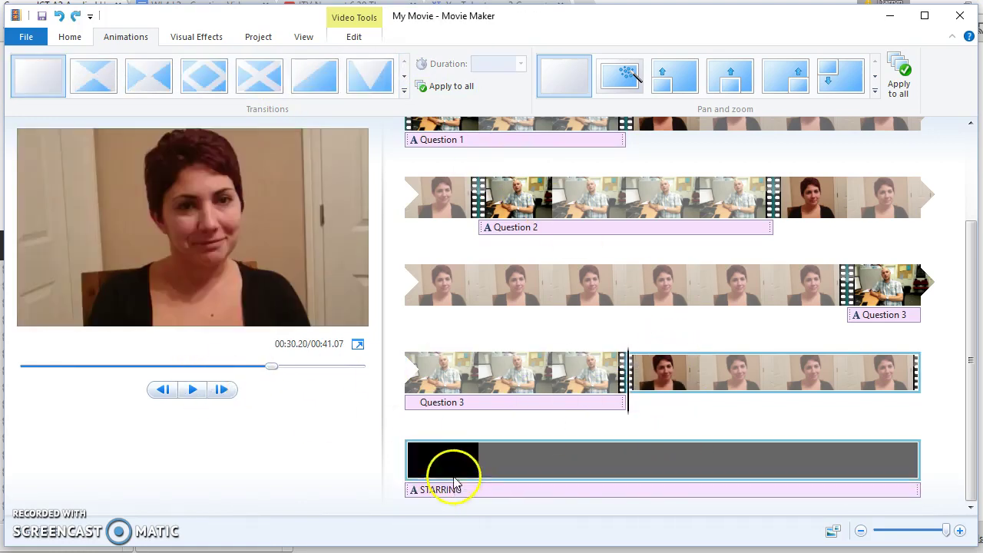
click(450, 466)
scroll(296, 91, down, 1)
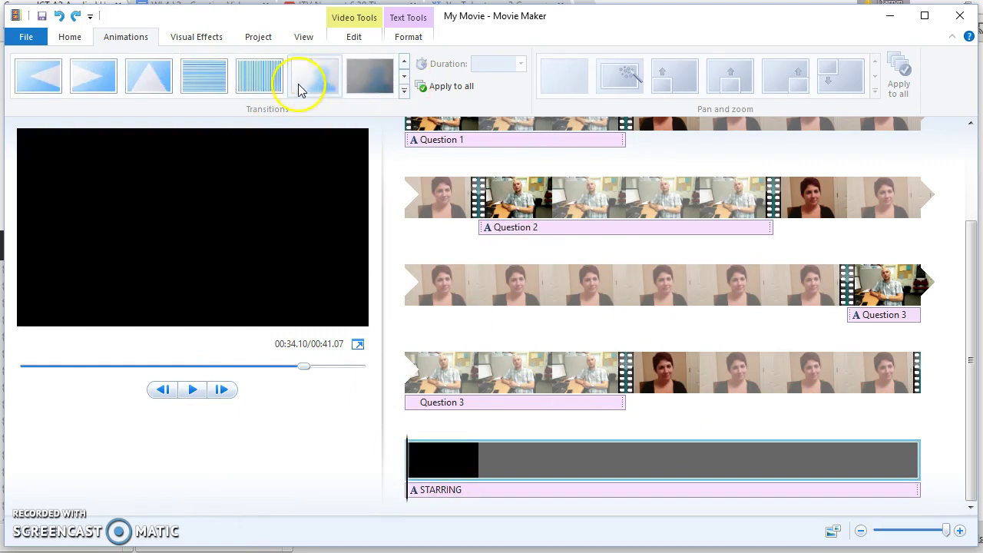
click(259, 77)
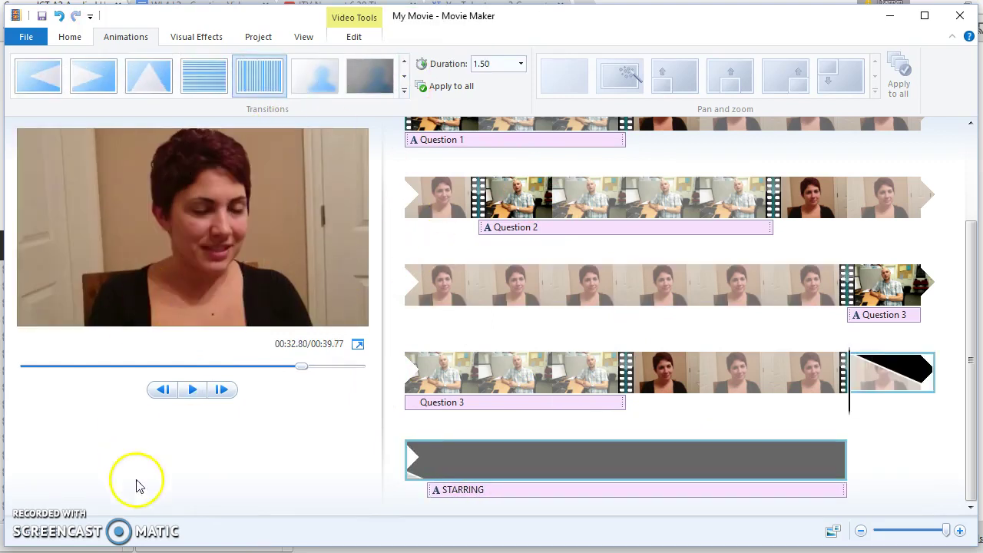
Step: Preview the movie ending from the last interview clip, pausing at the STARRING credits
click(701, 380)
click(191, 390)
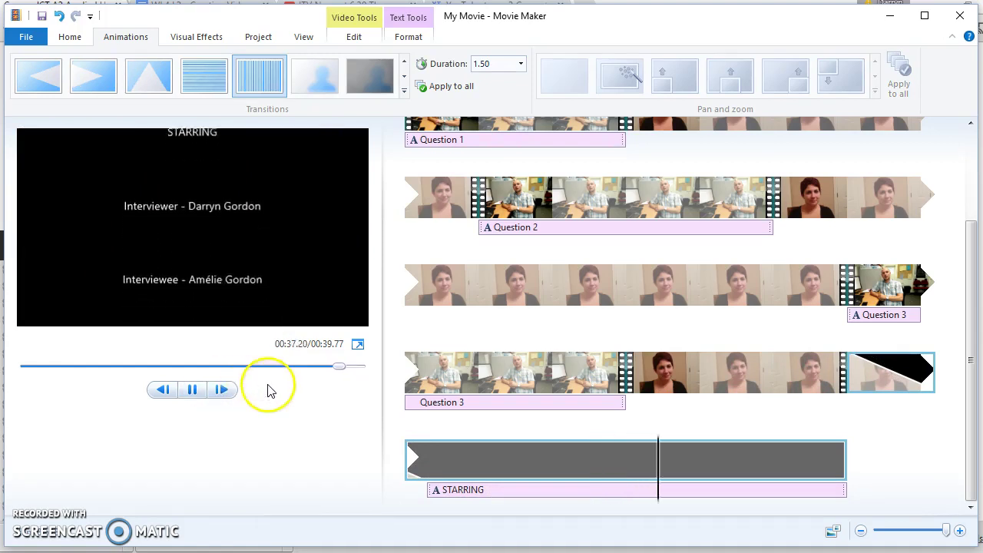
click(196, 390)
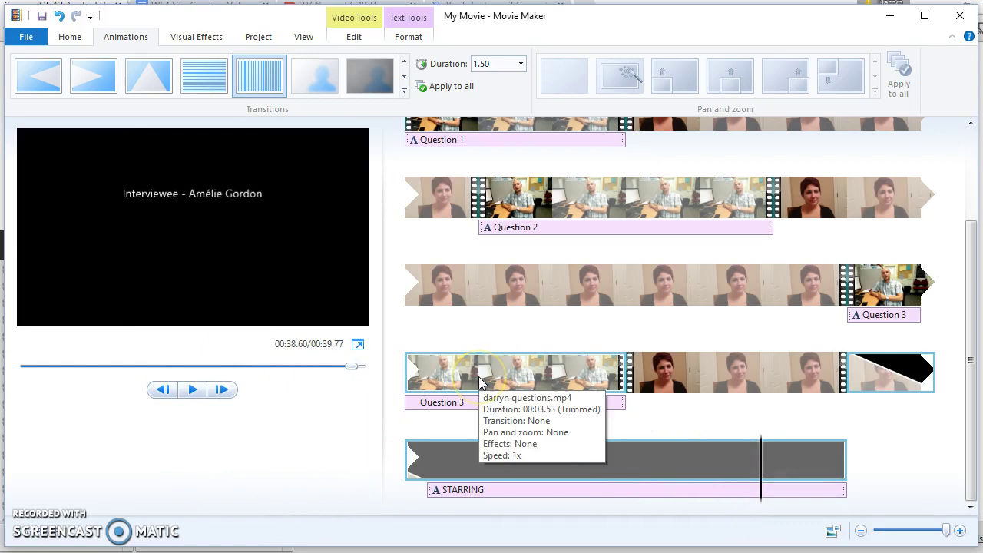
Step: Return to the Home tab and bring the Chrome browser window forward
click(67, 39)
scroll(455, 292, up, 3)
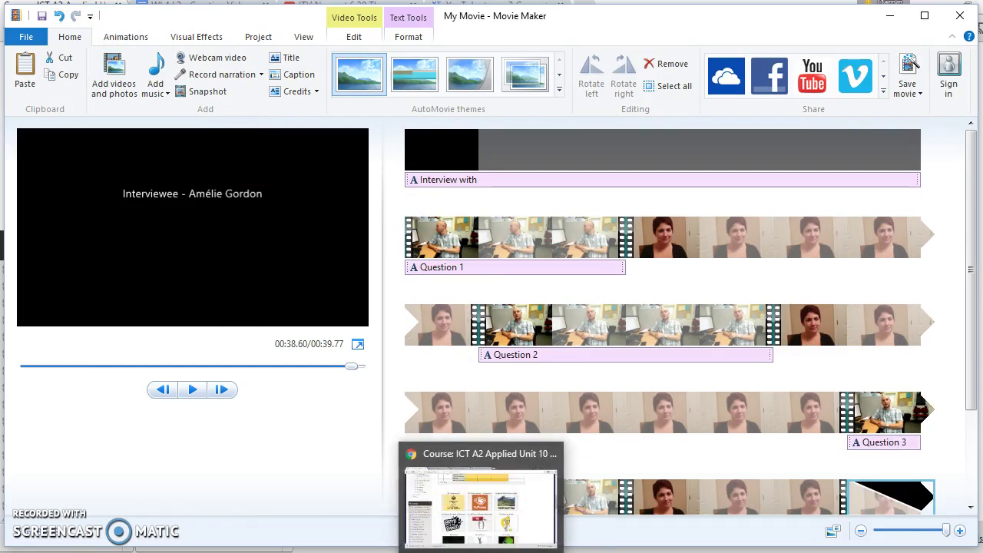
click(481, 550)
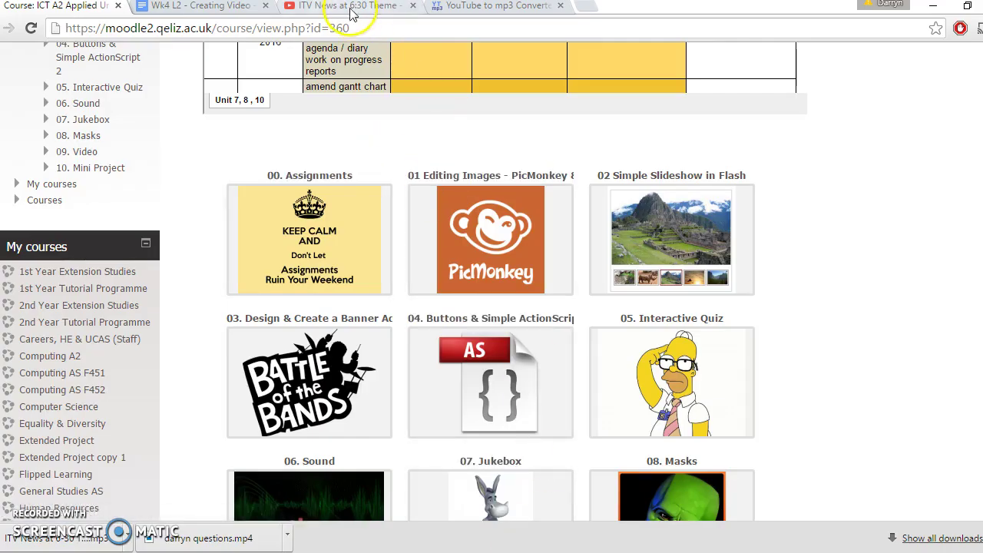
Step: Confirm the ITV News at 6:30 Theme 2014 mp3 conversion finished, then minimise Chrome
click(323, 9)
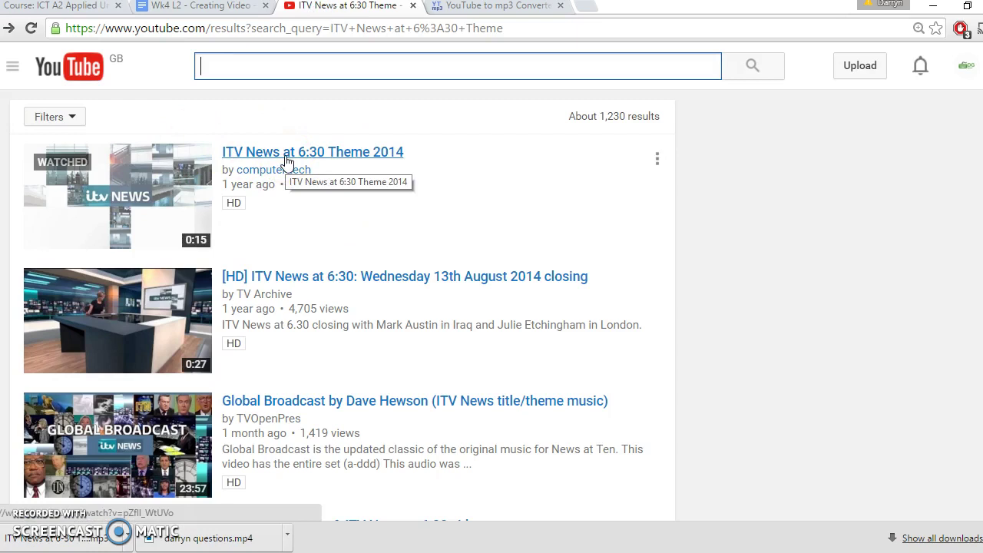
mouse_move(197, 242)
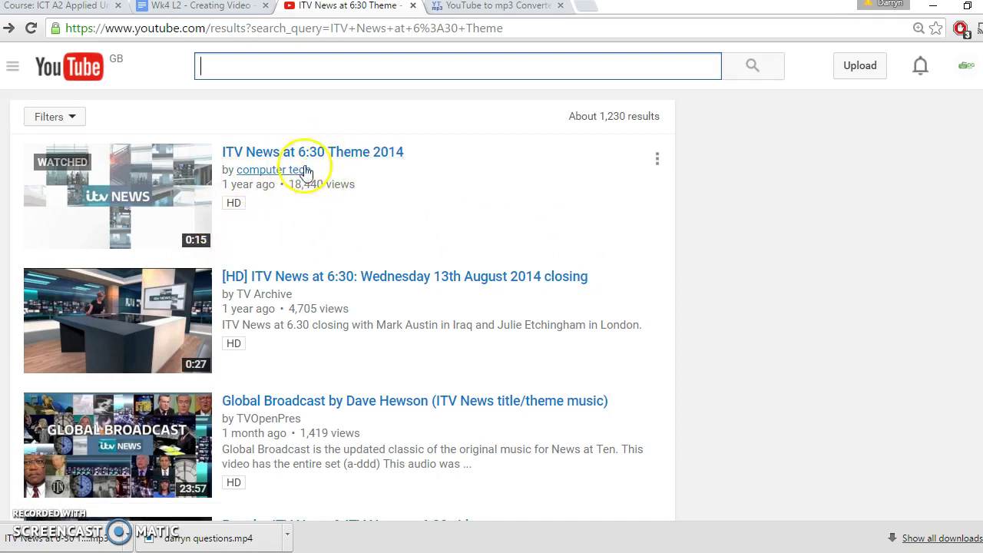
click(483, 7)
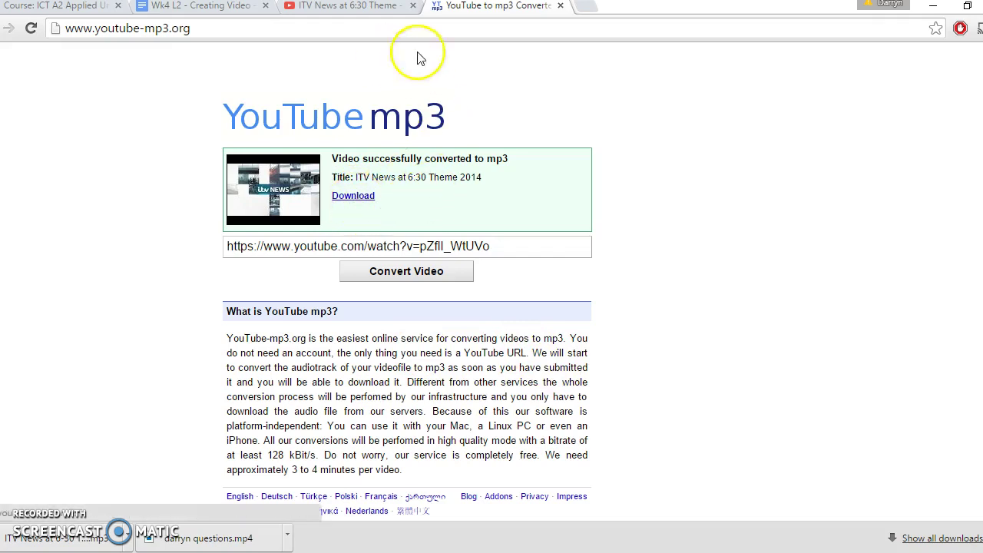
key(super+d)
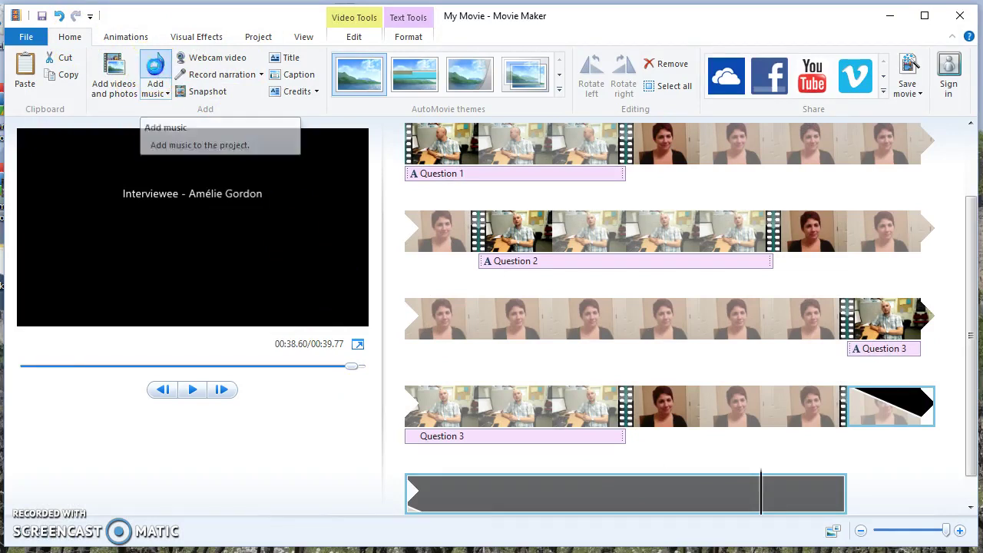
Step: Add the ITV News at 6-30 Theme 2014 mp3 from the Desktop as background music and check where it ends
click(154, 71)
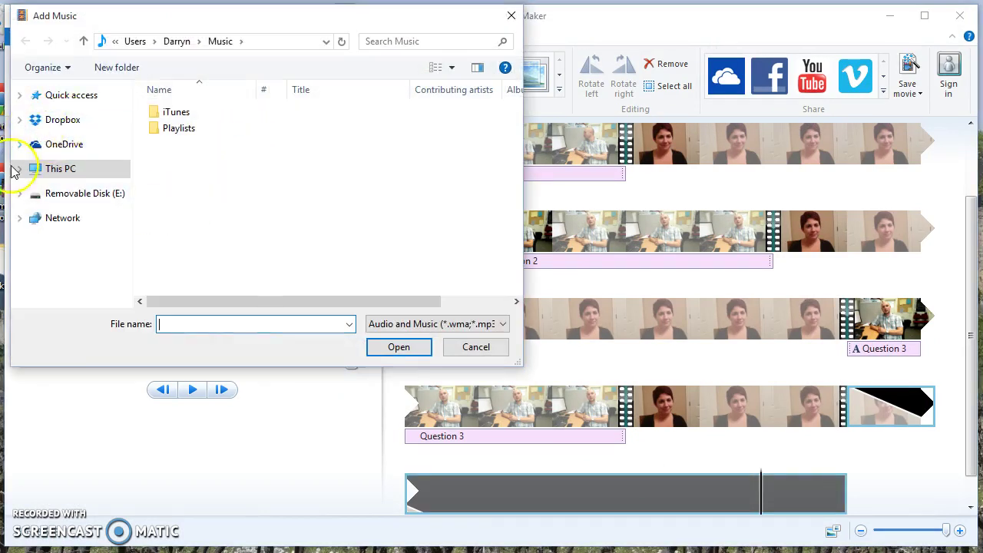
click(19, 169)
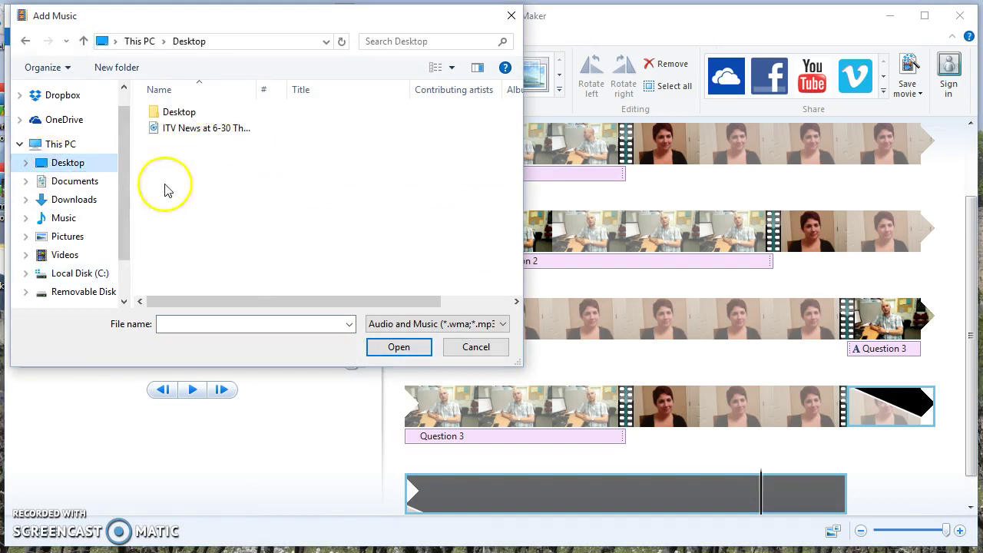
double_click(187, 127)
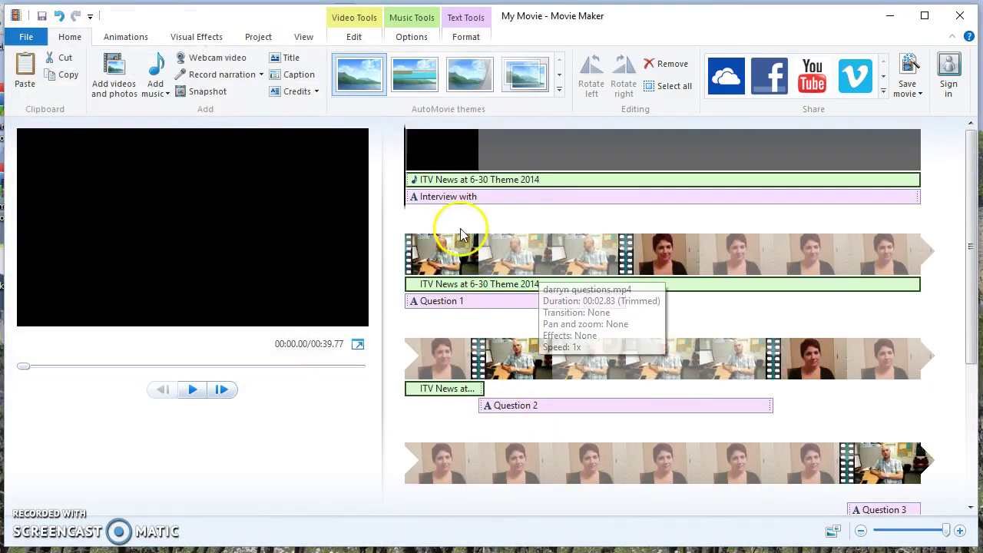
click(409, 260)
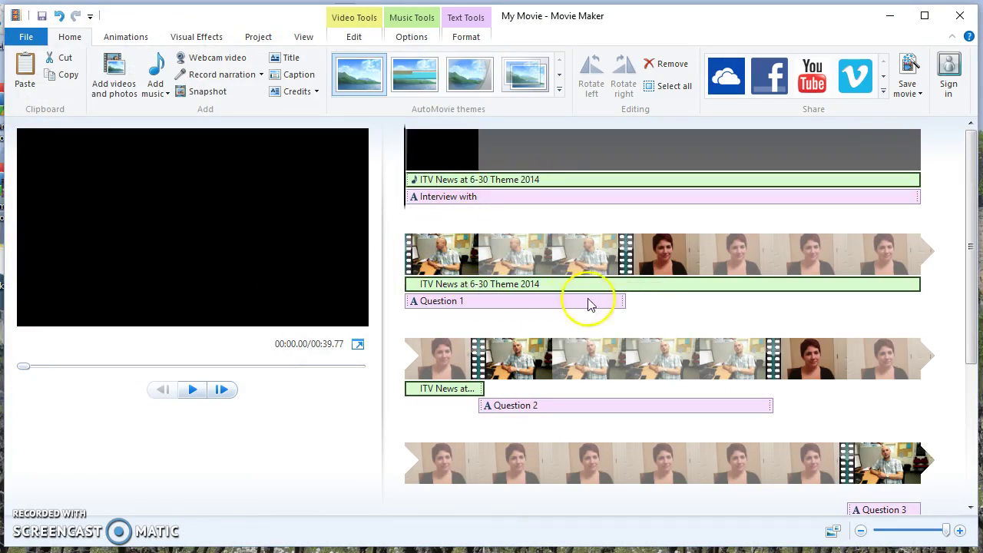
click(477, 344)
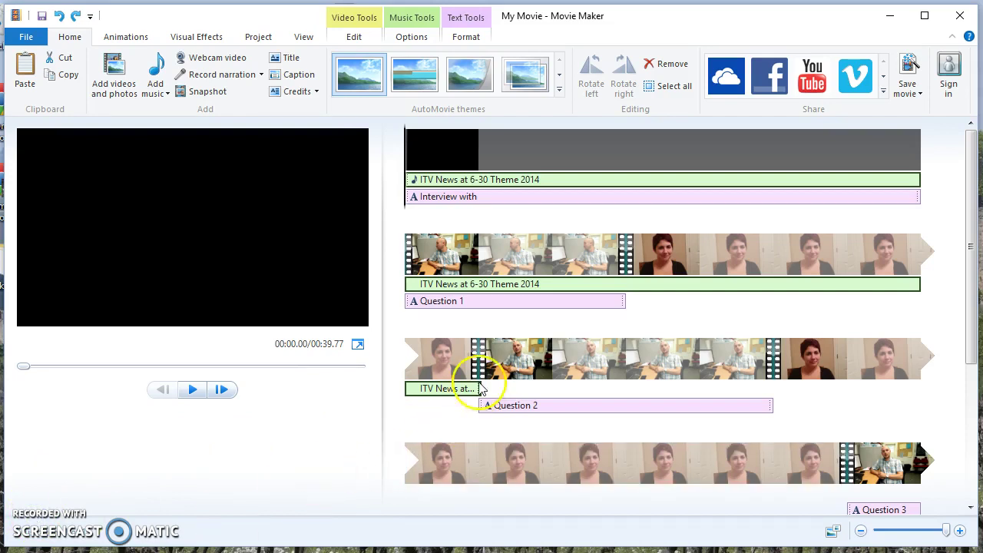
Step: Set the theme music's end point to 7.00s so it covers only the opening title
click(894, 146)
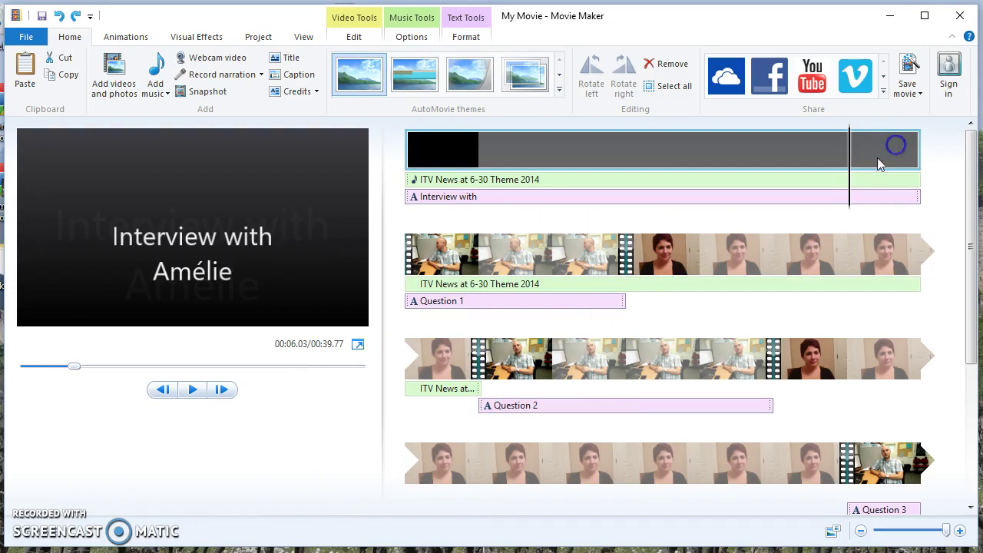
click(929, 215)
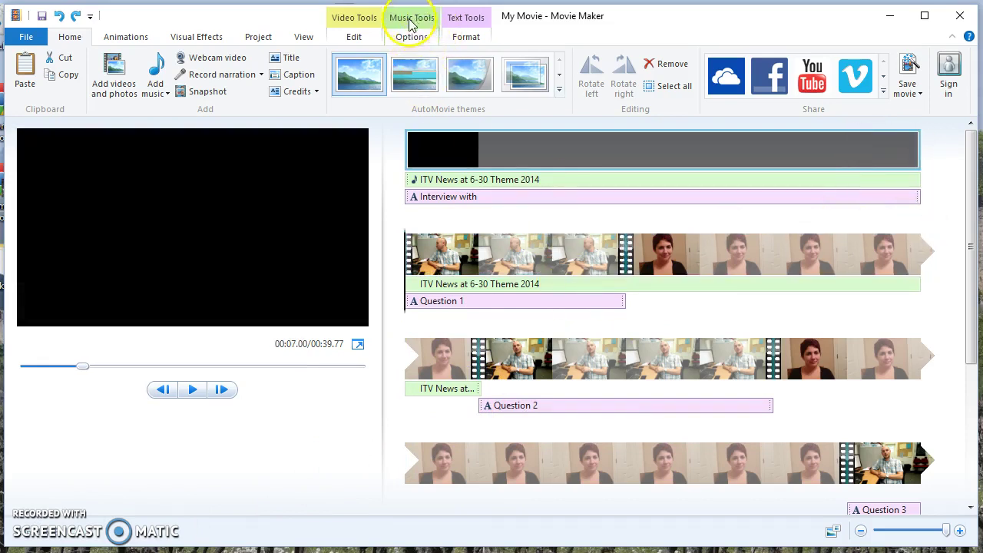
click(409, 39)
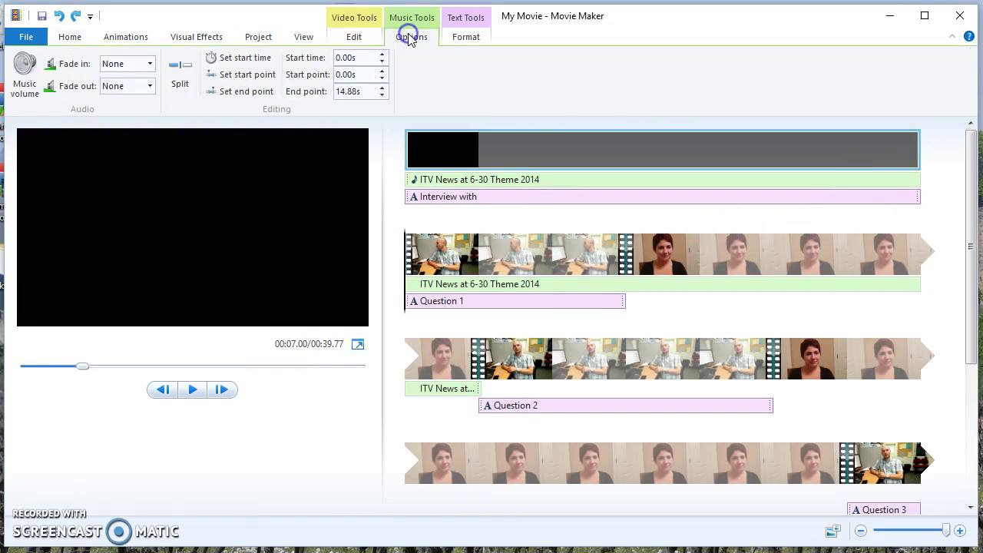
click(340, 92)
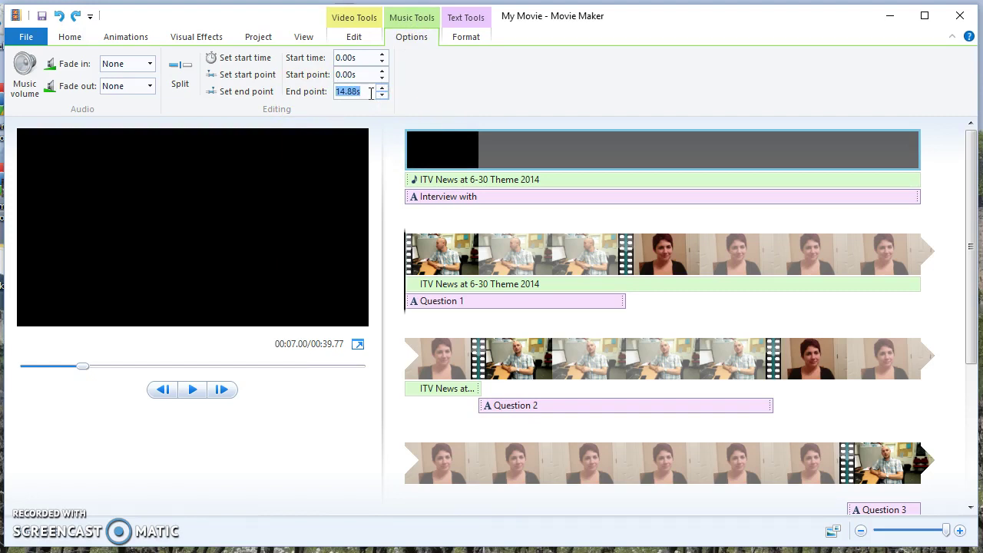
key(Return)
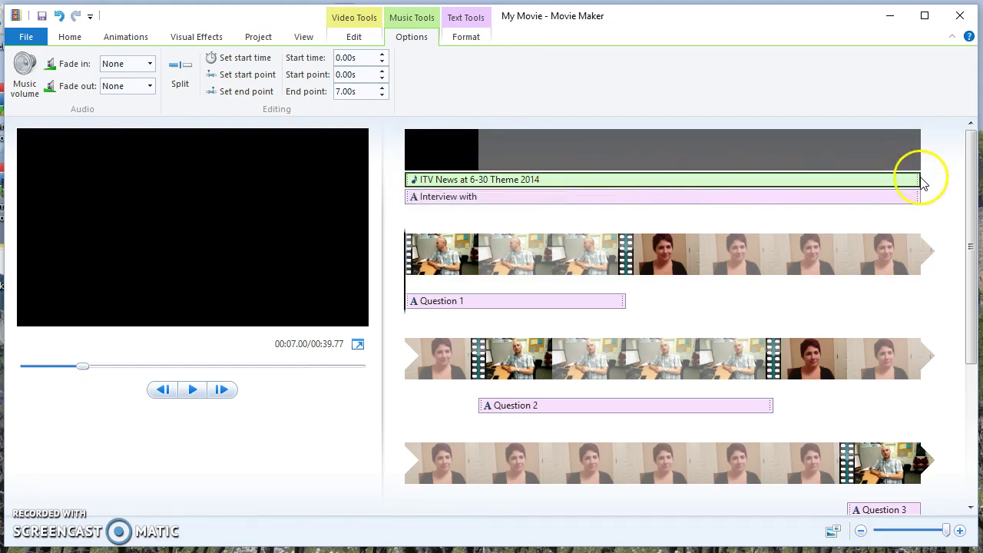
drag(971, 193, 957, 348)
click(525, 448)
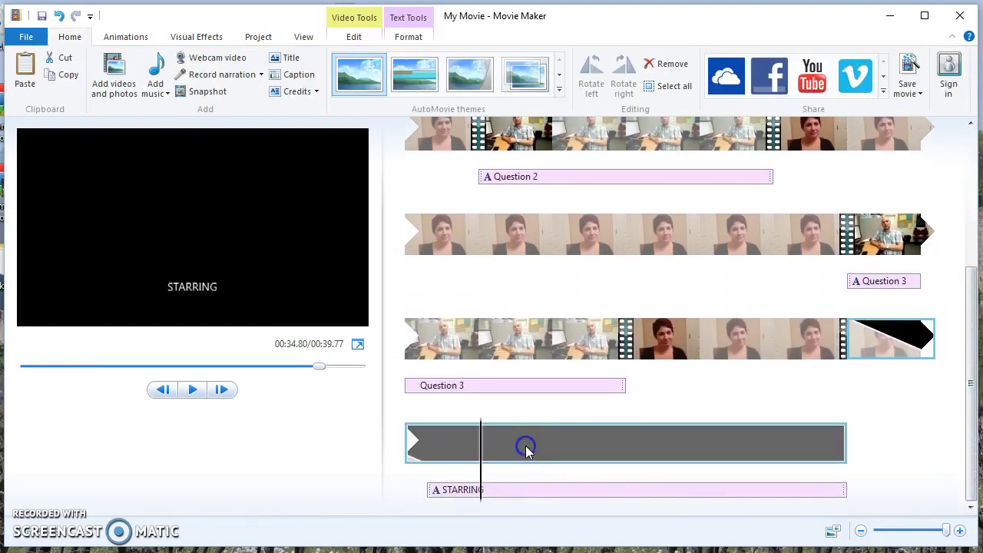
click(407, 477)
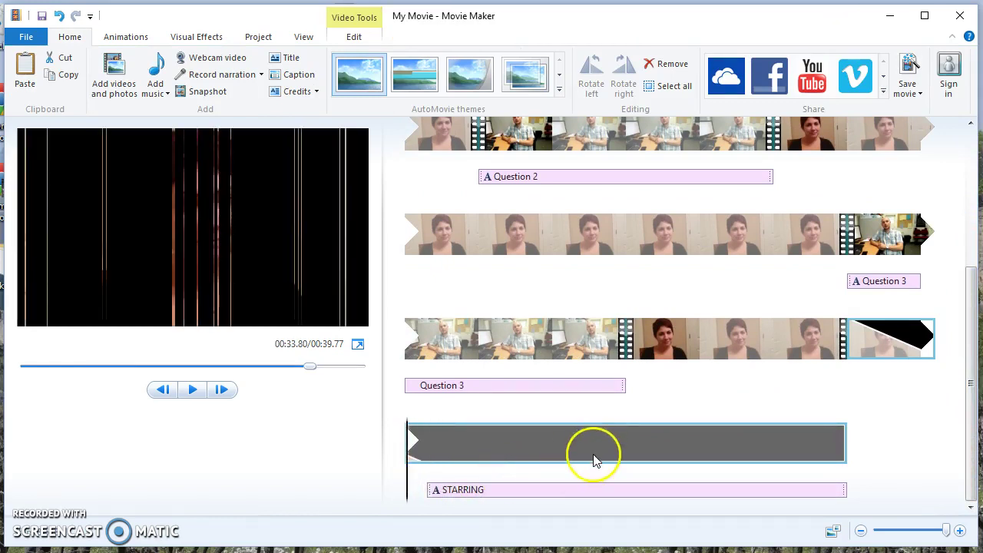
scroll(593, 457, up, 2)
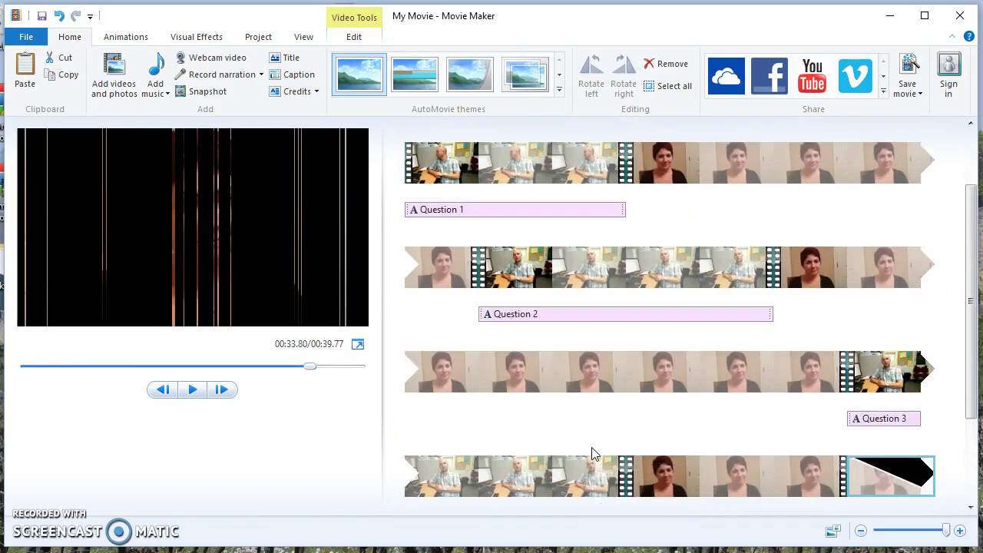
scroll(594, 454, up, 2)
scroll(594, 455, down, 5)
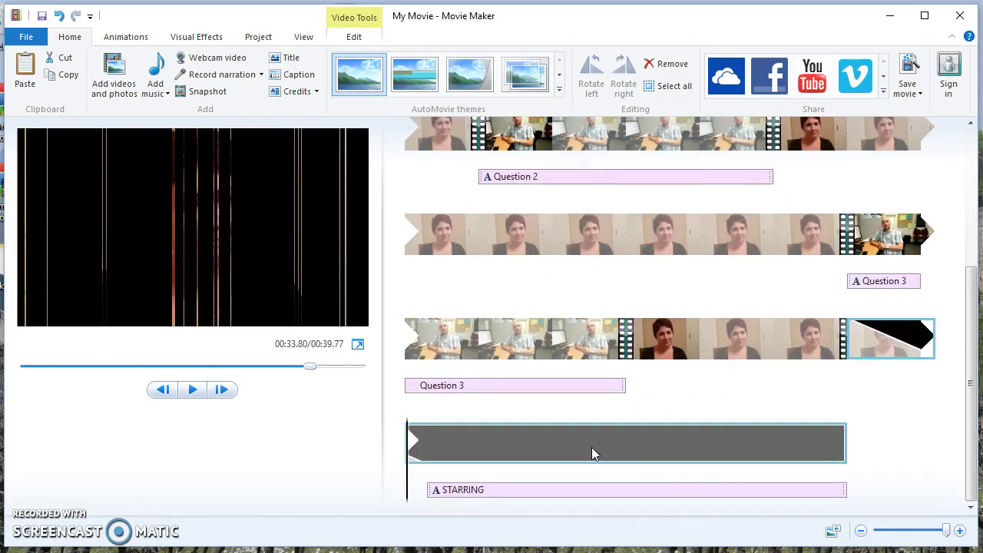
click(522, 461)
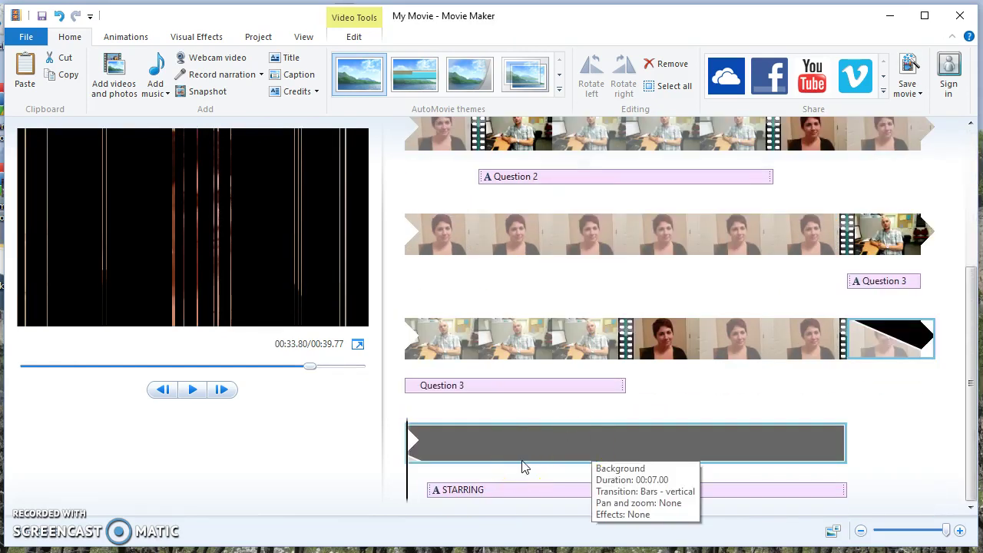
scroll(523, 467, up, 3)
click(527, 461)
click(438, 154)
click(192, 37)
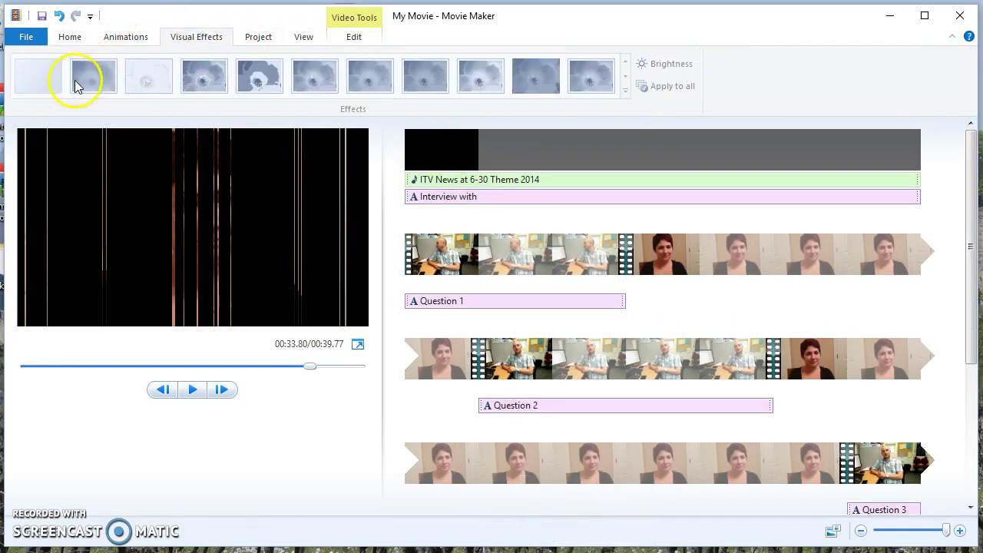
click(126, 37)
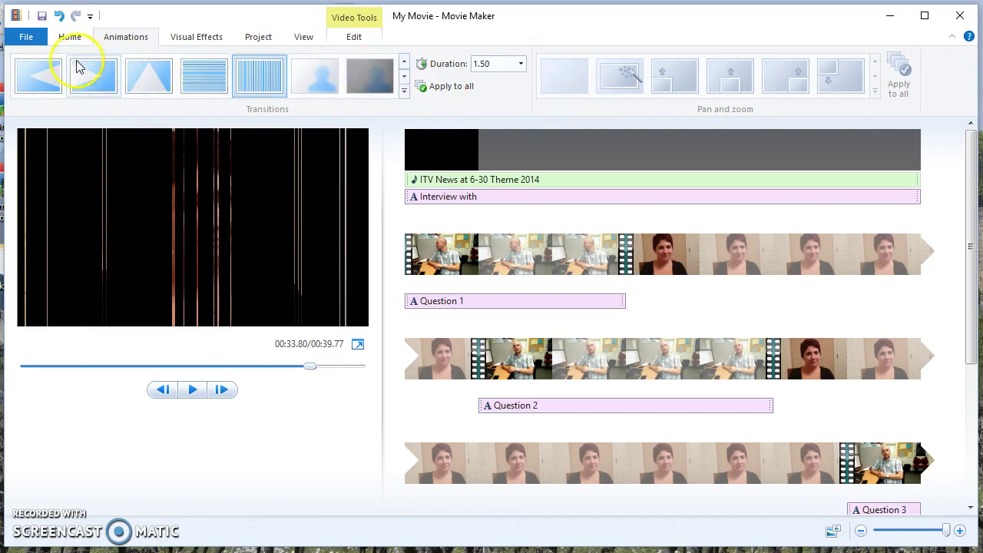
click(69, 38)
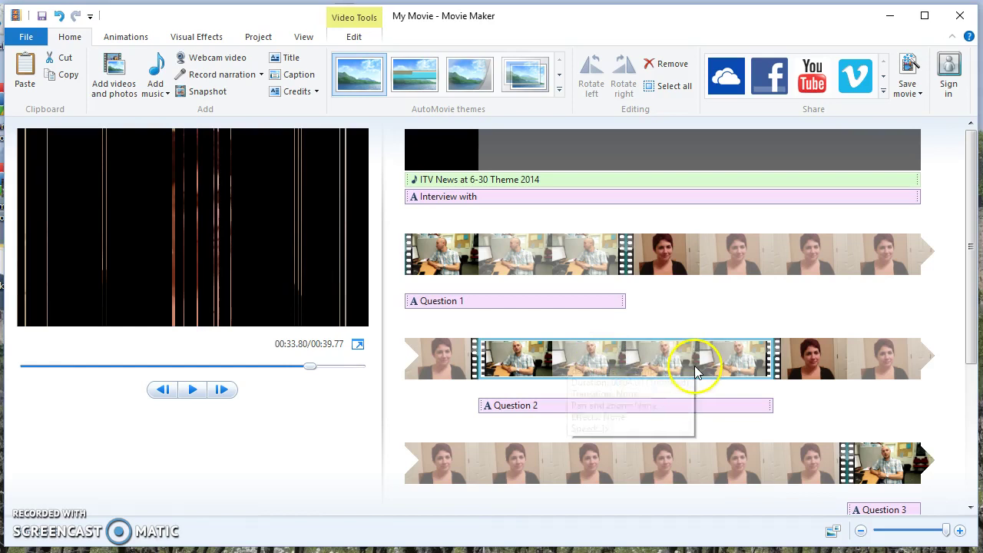
Step: Save the movie with the For computer setting as My Movie.mp4 on the Desktop
click(916, 94)
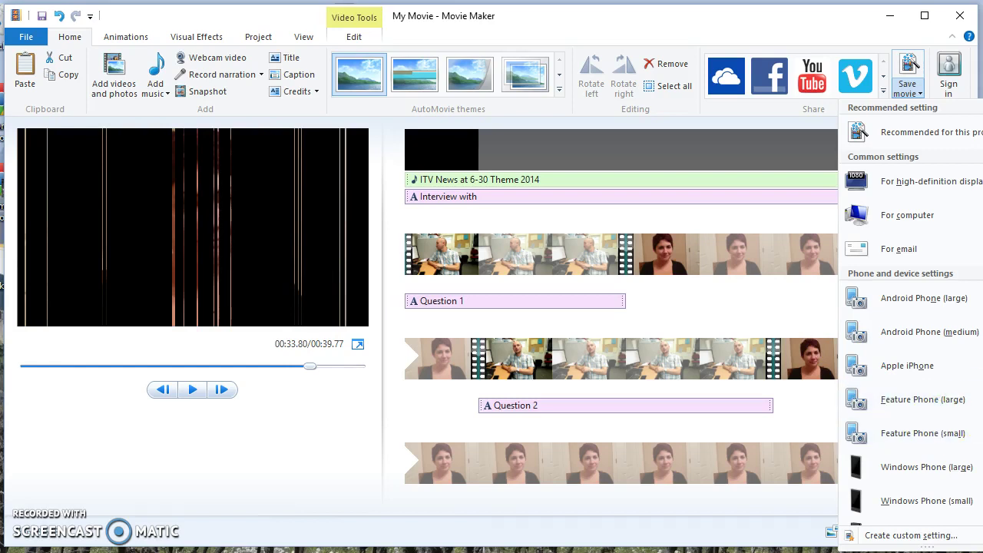
scroll(911, 311, down, 3)
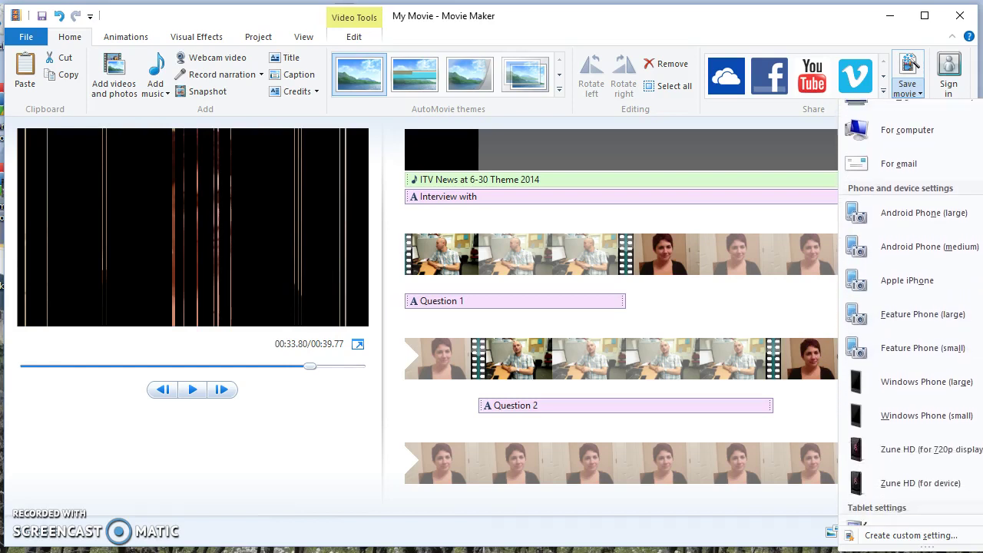
scroll(911, 312, down, 5)
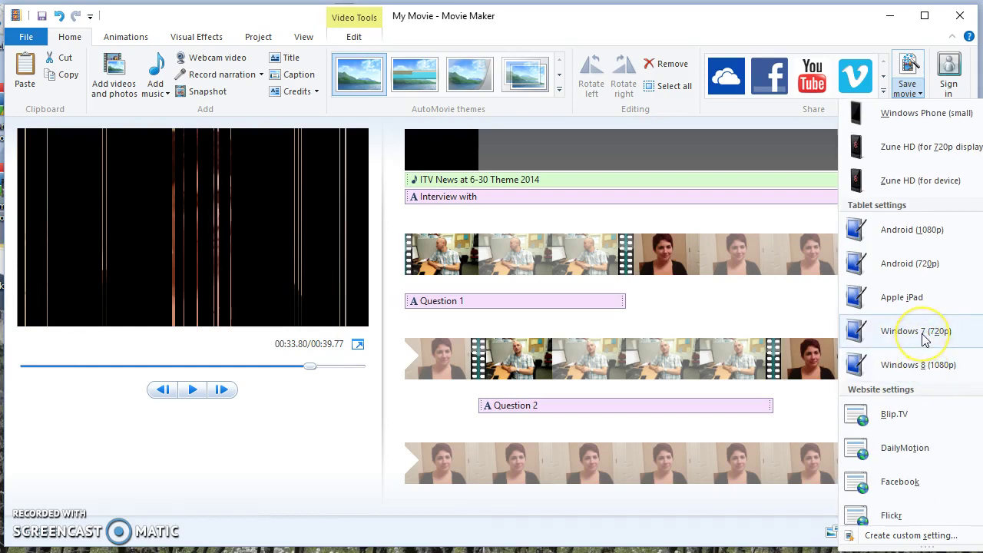
mouse_move(925, 340)
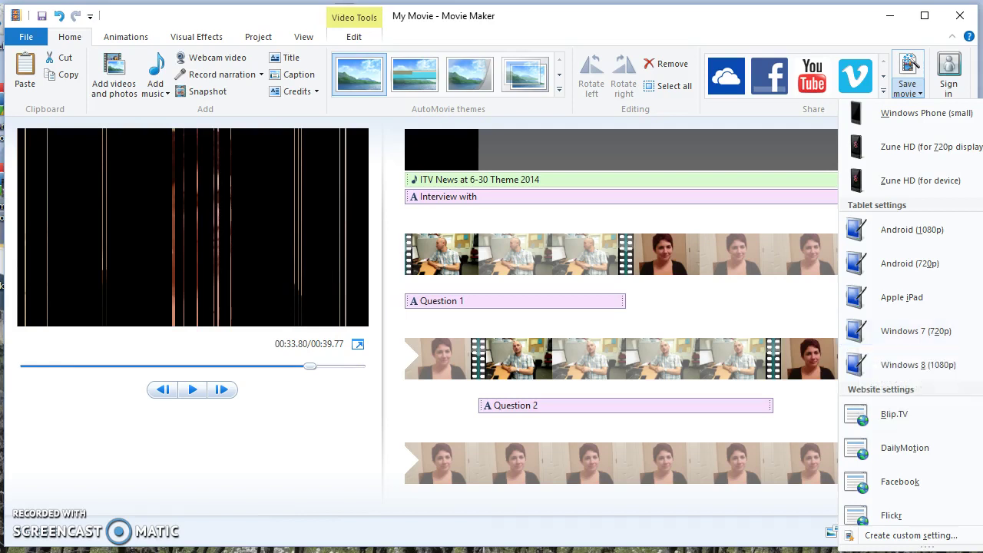
scroll(925, 340, down, 4)
scroll(912, 312, up, 5)
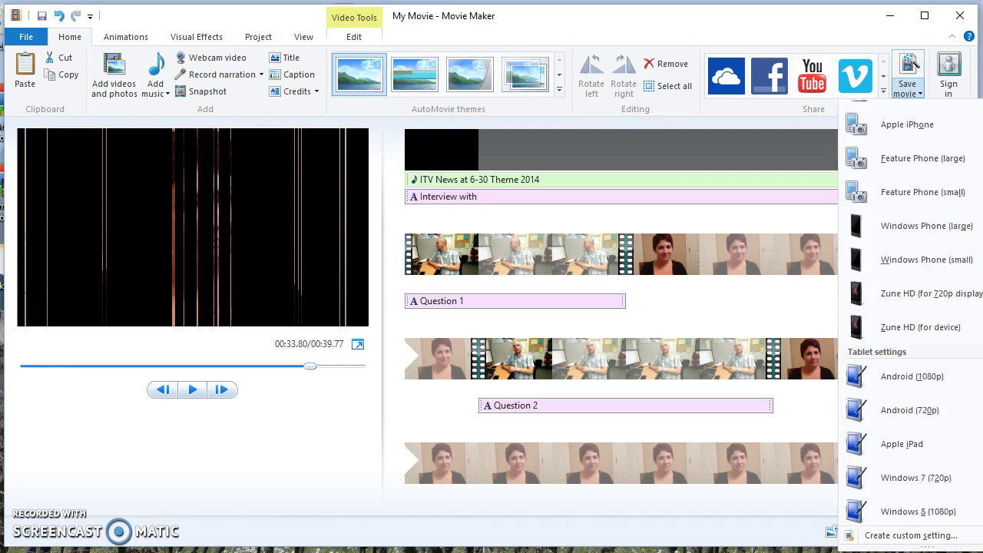
scroll(912, 312, up, 3)
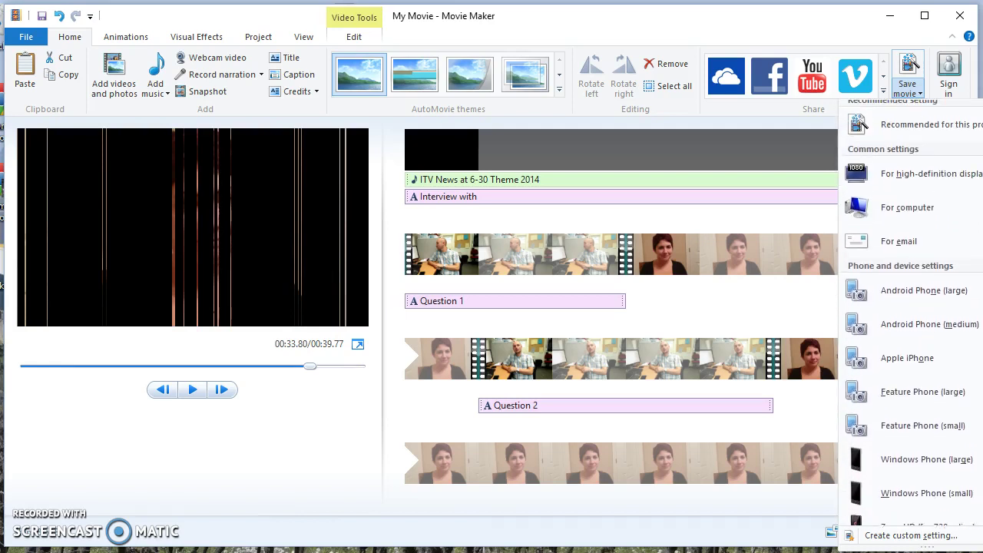
click(853, 215)
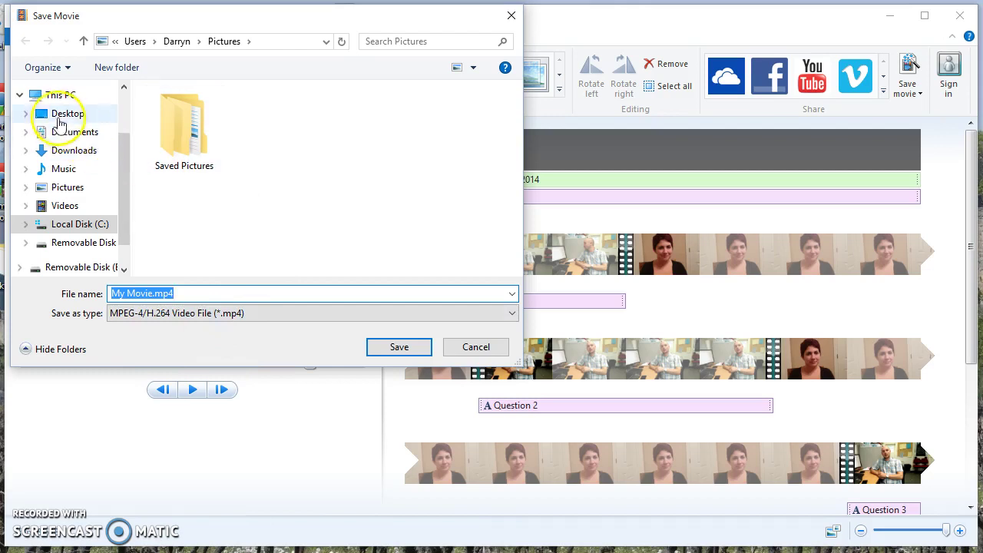
click(58, 116)
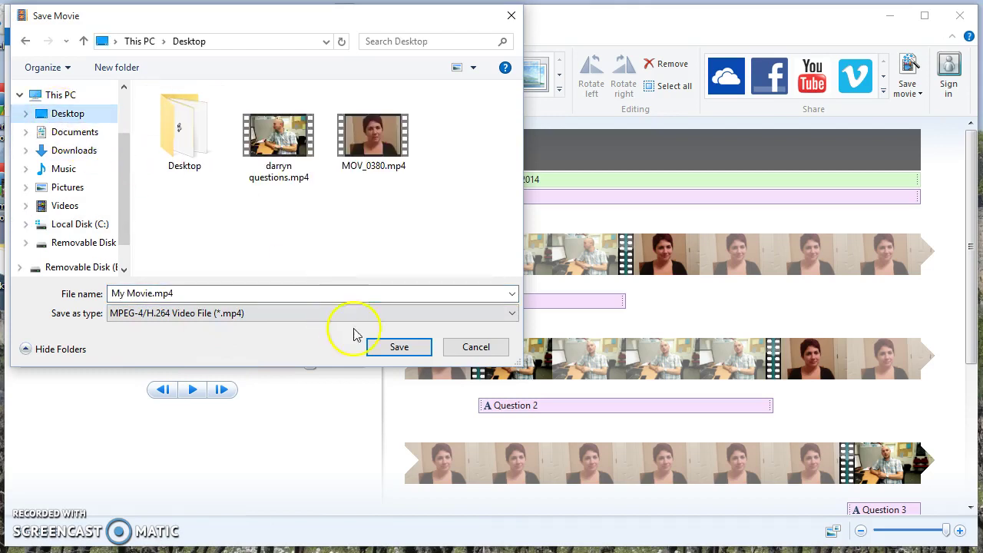
click(399, 348)
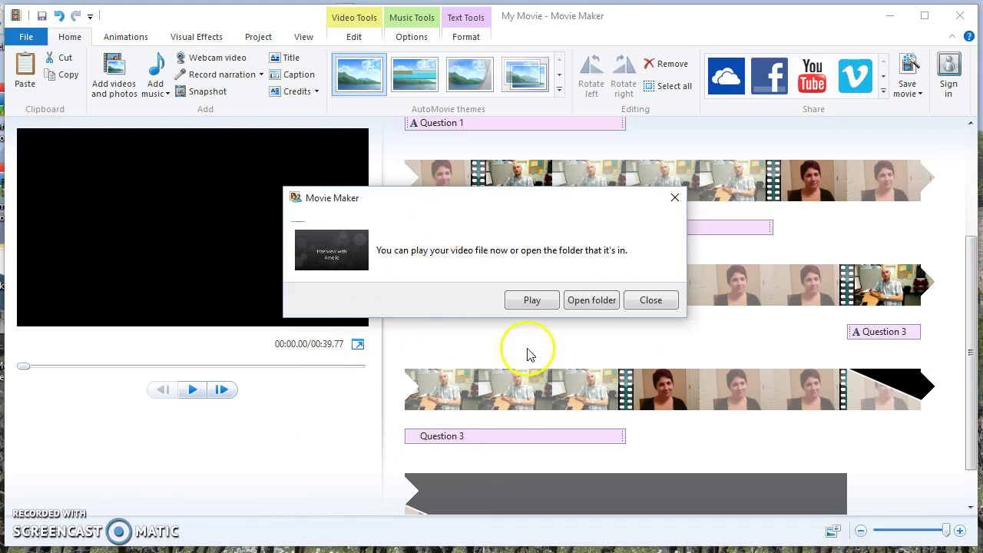
Step: Play the finished My Movie in Films & TV, pause it, and close the player
click(530, 301)
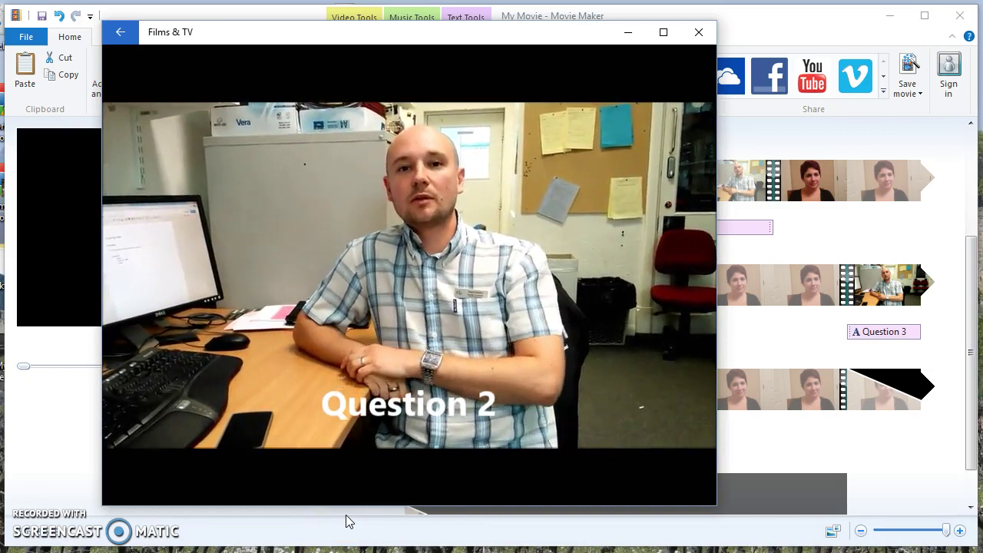
click(395, 520)
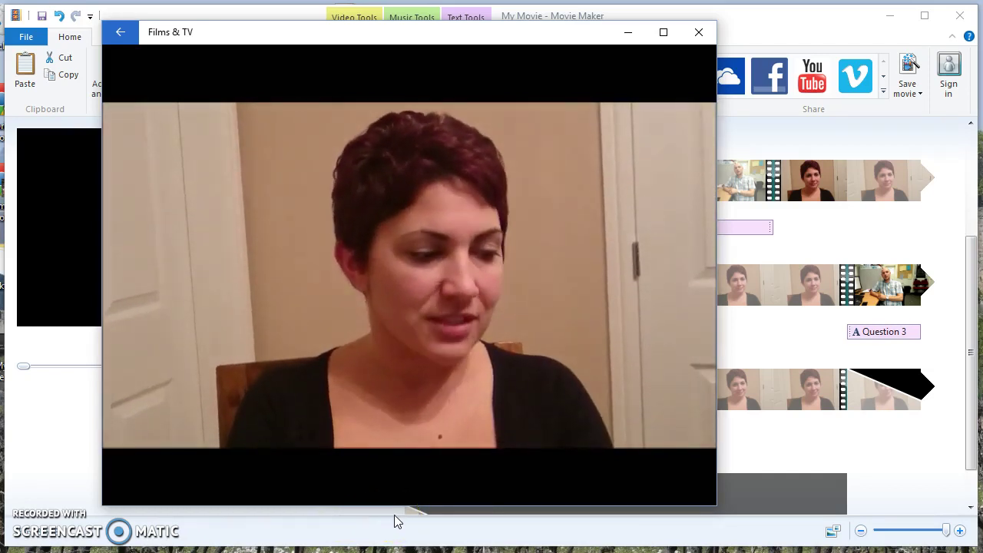
click(318, 482)
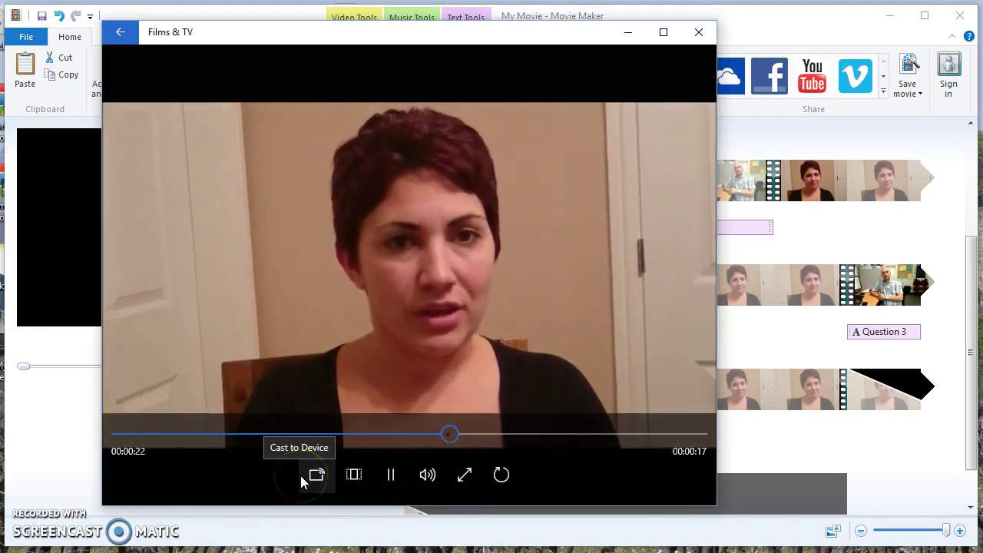
click(390, 474)
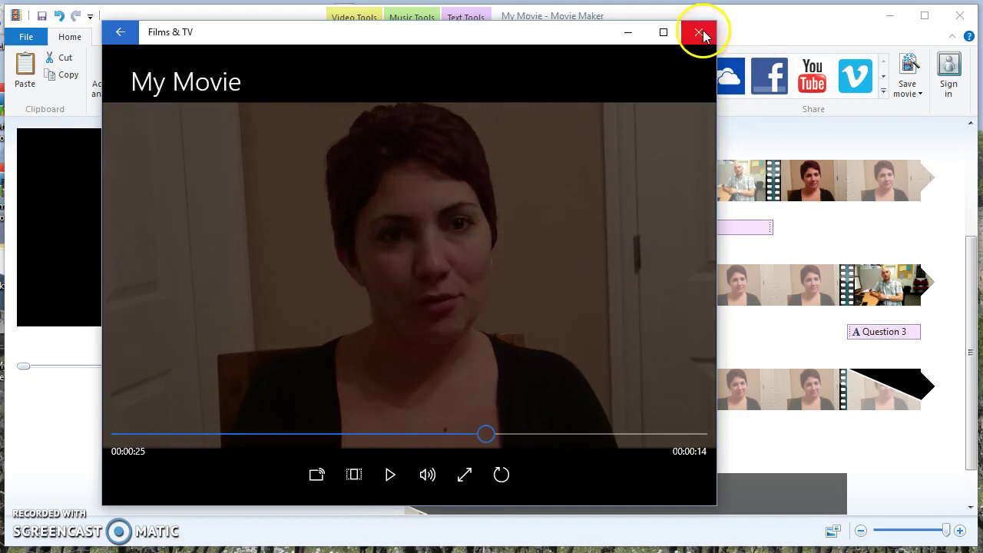
click(698, 32)
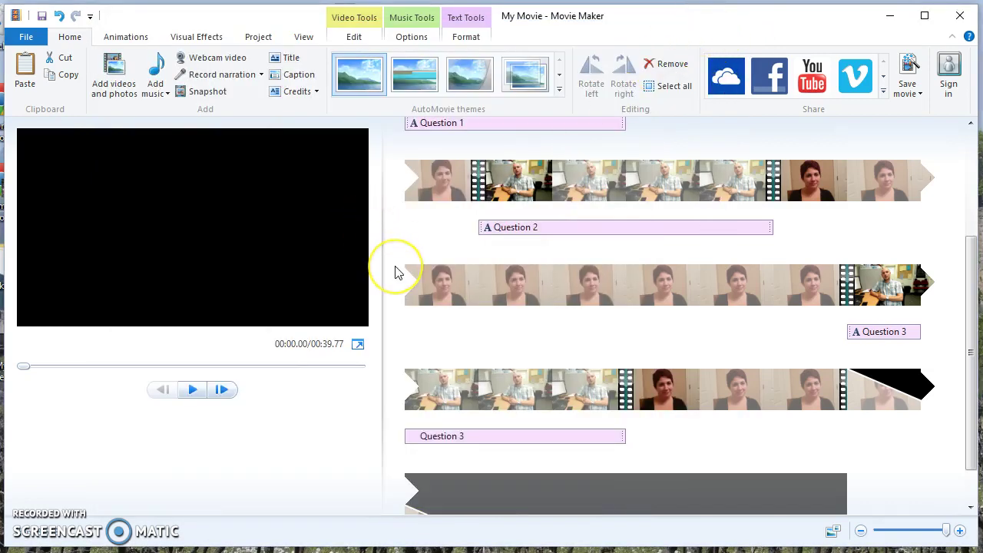